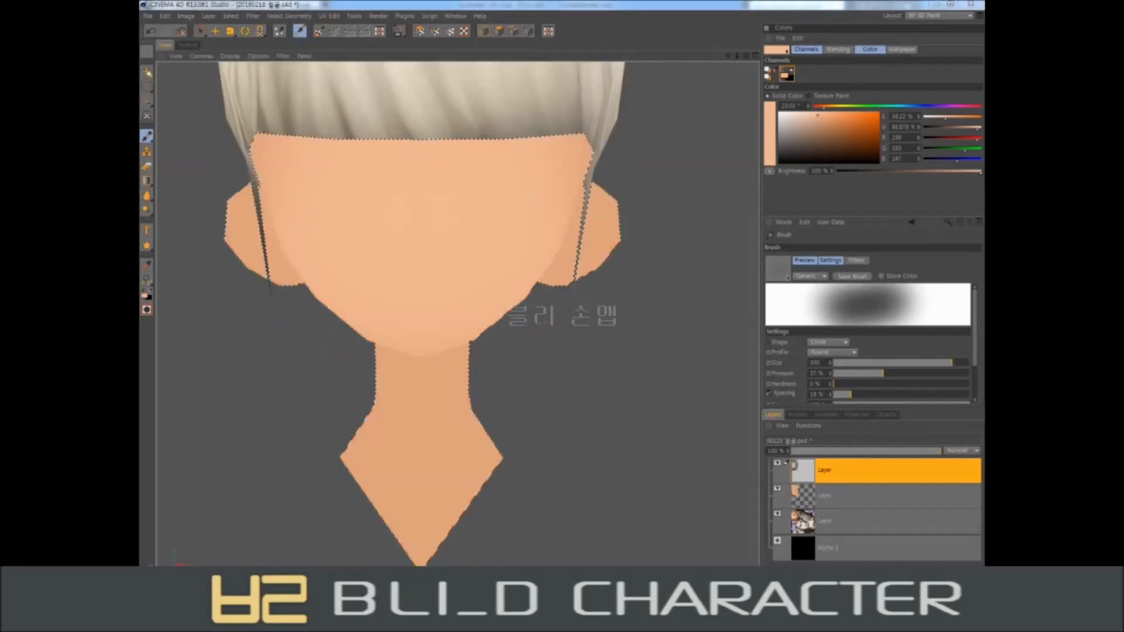
Paint lighter peach skin tones over the face, jaw and neck with a large soft brush, leaving the sides darker.
drag(515, 314, 336, 311)
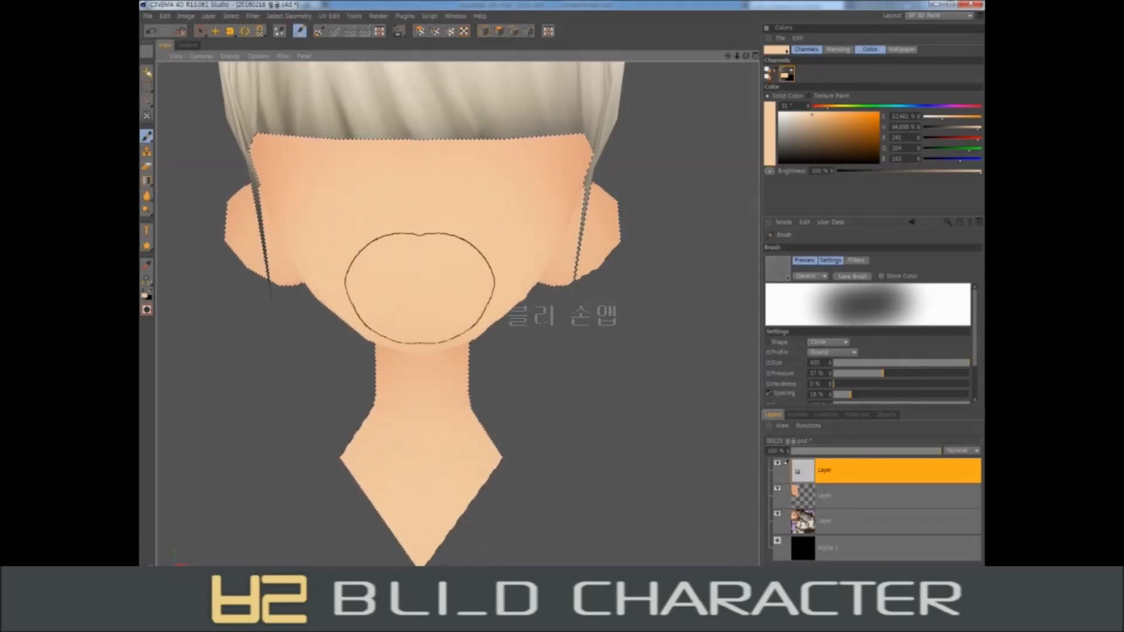
mouse_move(431, 263)
alt+mouse_down()
mouse_move(427, 250)
mouse_move(462, 245)
alt+mouse_up()
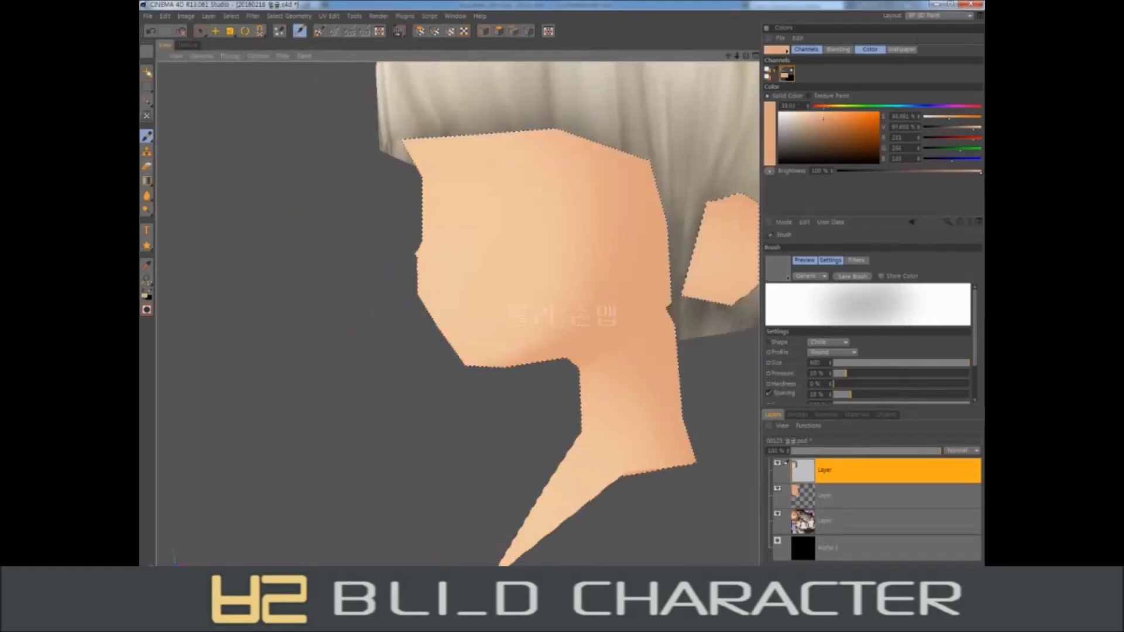
alt+drag(585, 375, 504, 379)
click(818, 115)
mouse_move(477, 306)
middle_down()
mouse_move(527, 307)
mouse_move(482, 308)
middle_up()
click(808, 113)
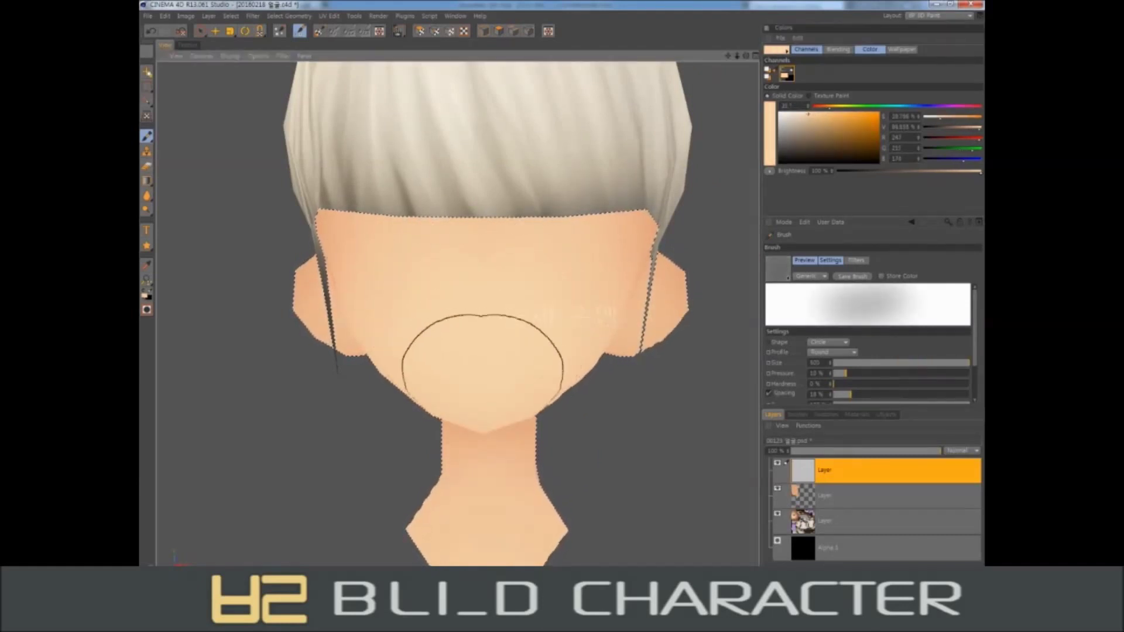
Blend a pale skin tone across the cheeks, jaw and neck to soften the face shading.
mouse_move(468, 360)
alt+mouse_down()
mouse_move(457, 321)
mouse_move(409, 304)
alt+mouse_up()
middle_drag(643, 363, 620, 363)
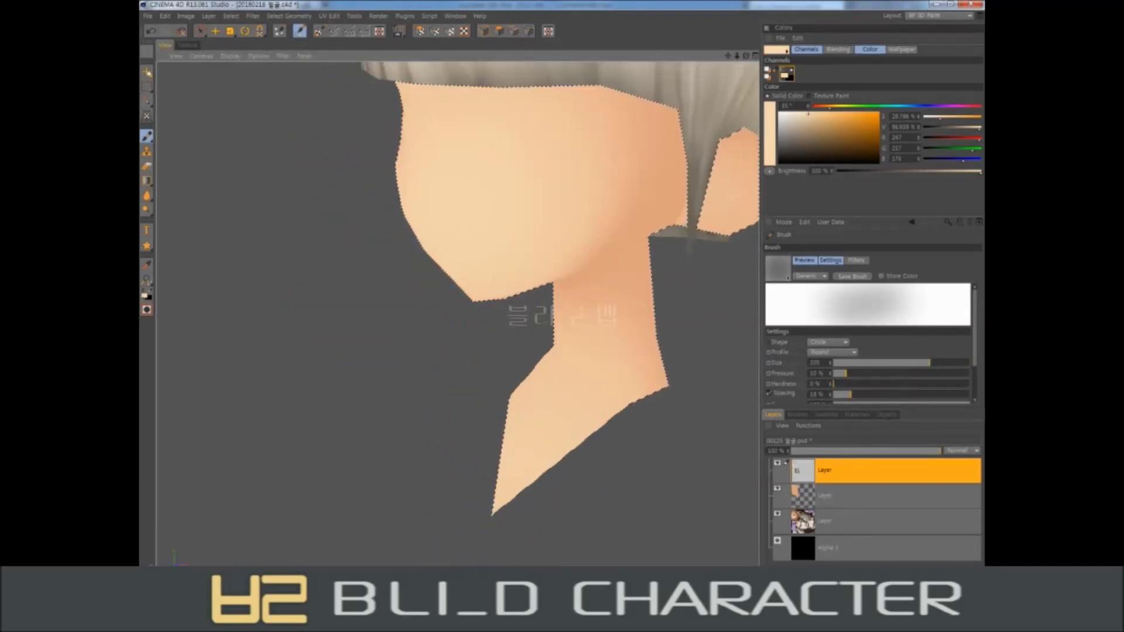
alt+drag(621, 410, 460, 366)
middle_drag(652, 179, 667, 178)
mouse_move(667, 179)
alt+mouse_down()
mouse_move(502, 218)
mouse_move(585, 205)
alt+mouse_up()
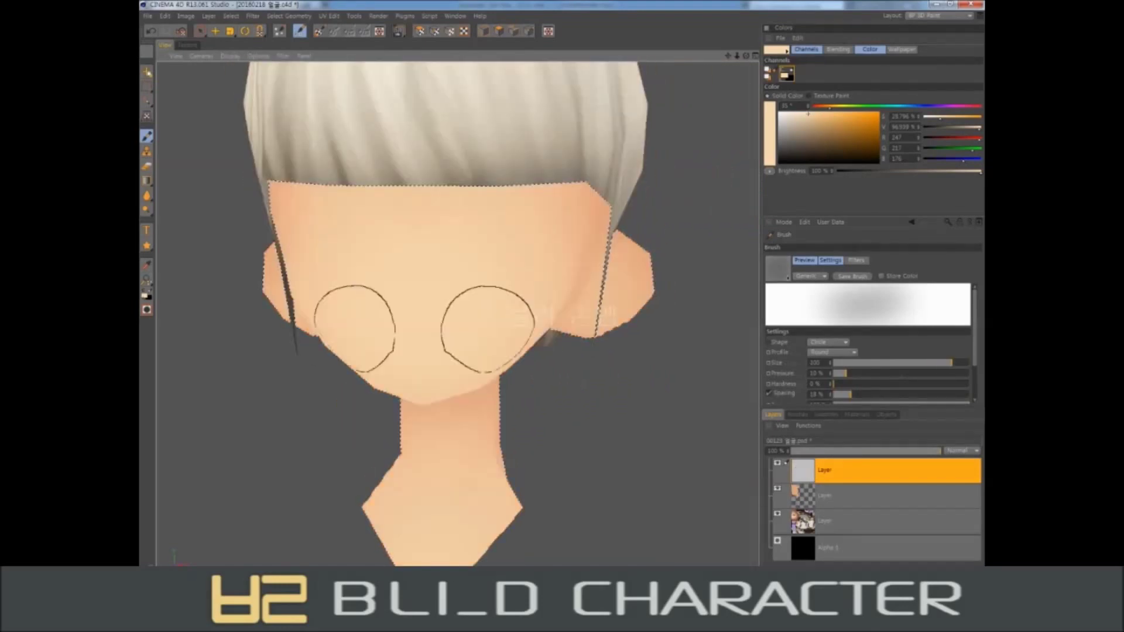
Add a new paint layer above the skin layer and choose a dark brown paint colour.
key(ctrl+shift+n)
alt+drag(595, 319, 606, 321)
click(818, 147)
mouse_move(534, 234)
middle_down()
mouse_move(545, 202)
mouse_move(521, 203)
middle_up()
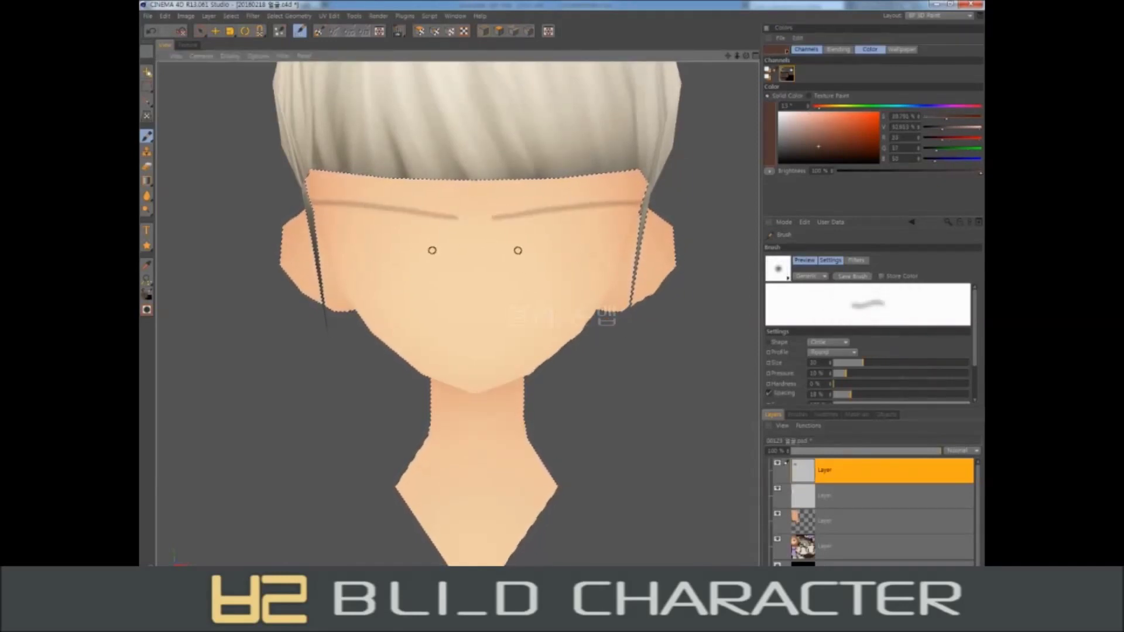
key(n)
key(b)
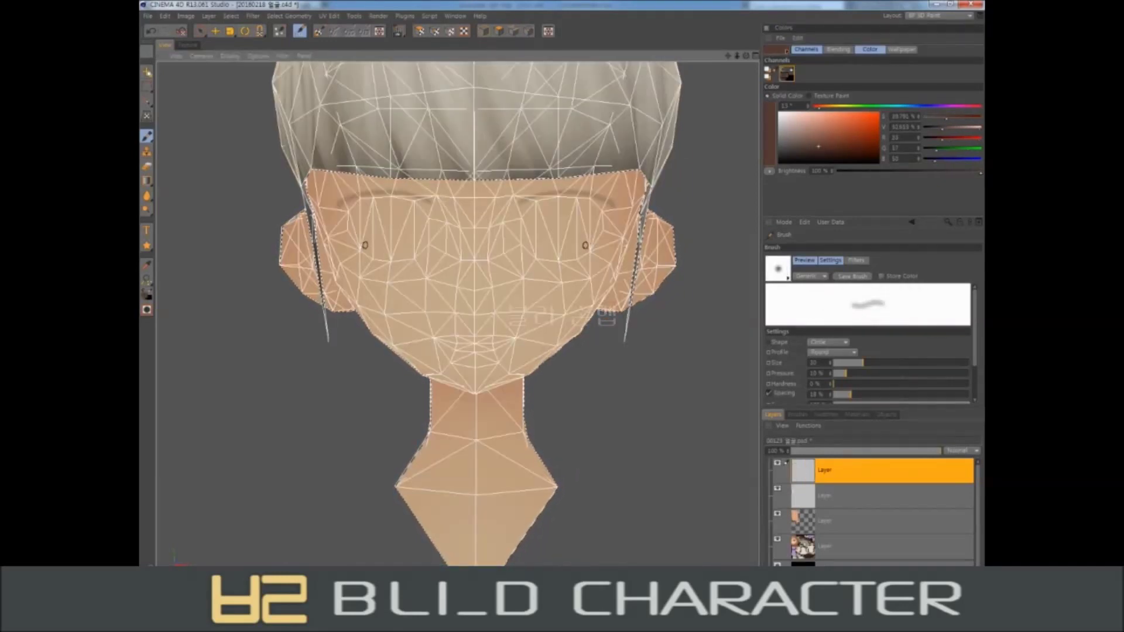
key(n)
key(a)
Sketch curved upper eyelid lines and slanted outer eye edges in dark brown on both sides of the face.
middle_drag(518, 210, 539, 203)
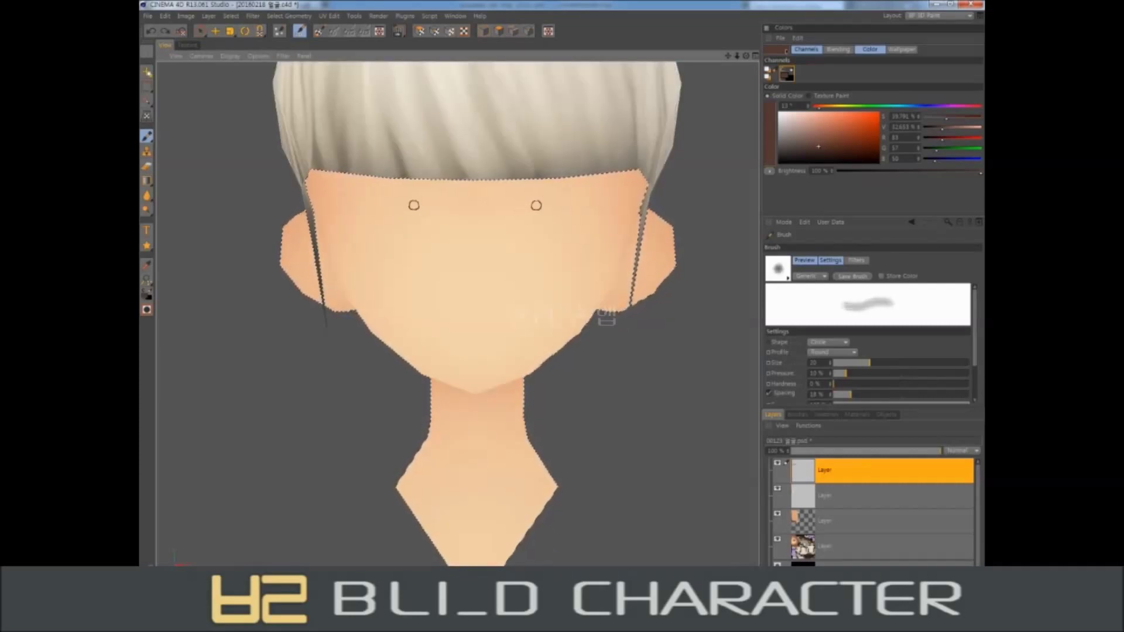
drag(544, 206, 534, 205)
middle_drag(592, 193, 557, 199)
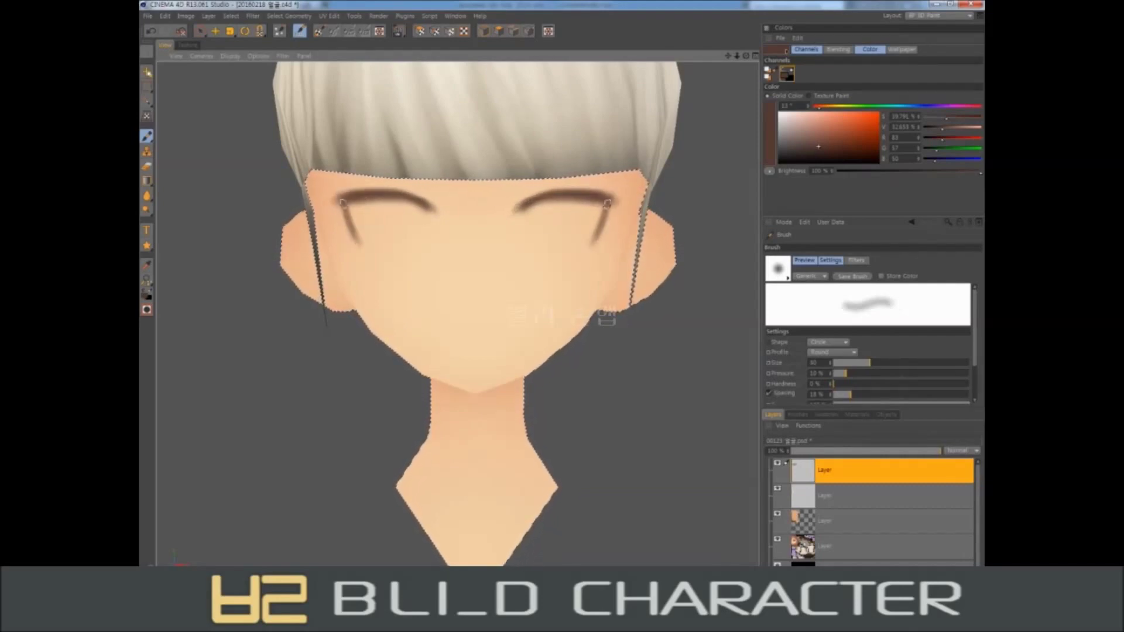
key(ctrl+z)
middle_drag(556, 238, 519, 211)
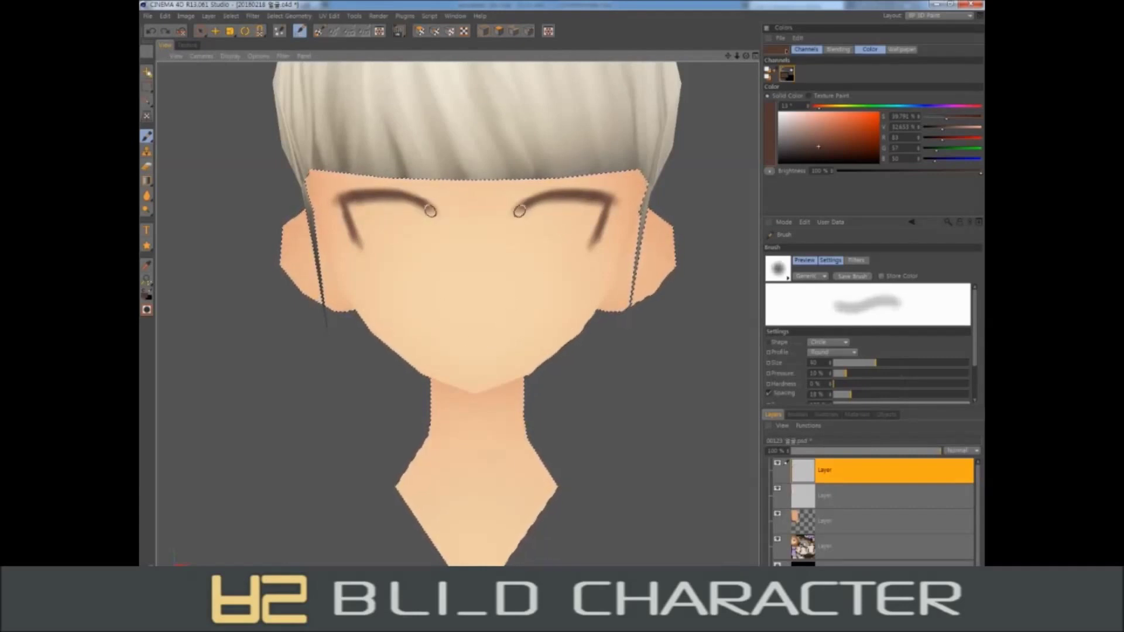
Fill oval brown irises under the eyelids, then trim the lid lines and fade the eyes with the Eraser.
mouse_move(609, 202)
middle_down()
mouse_move(557, 221)
mouse_move(550, 244)
mouse_move(544, 212)
mouse_move(574, 199)
middle_up()
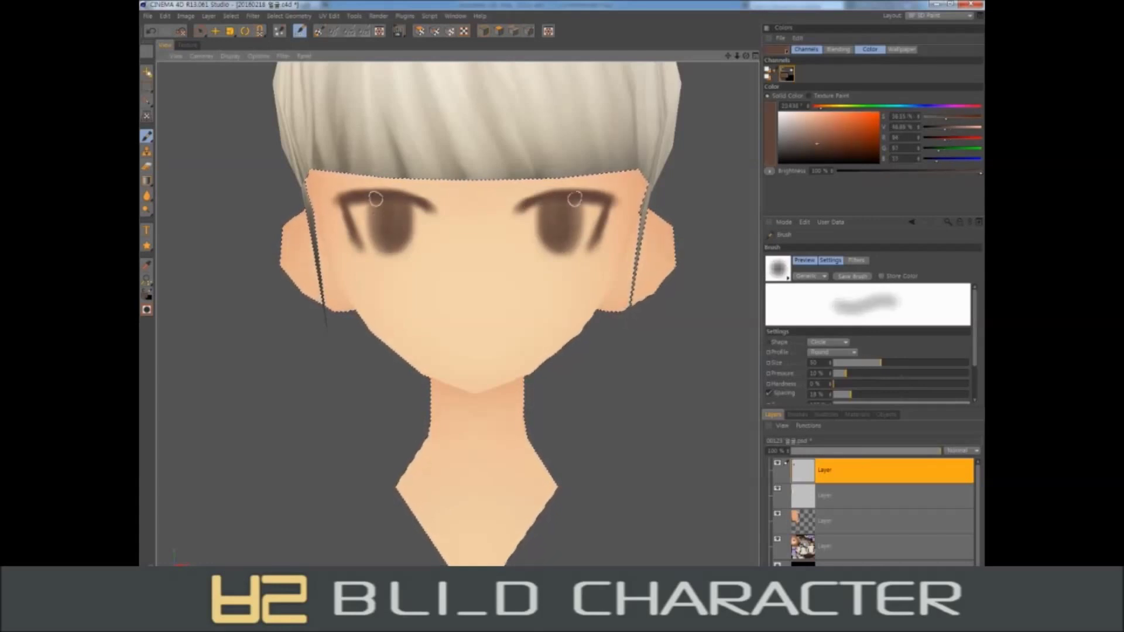
key(e)
middle_drag(586, 184, 532, 192)
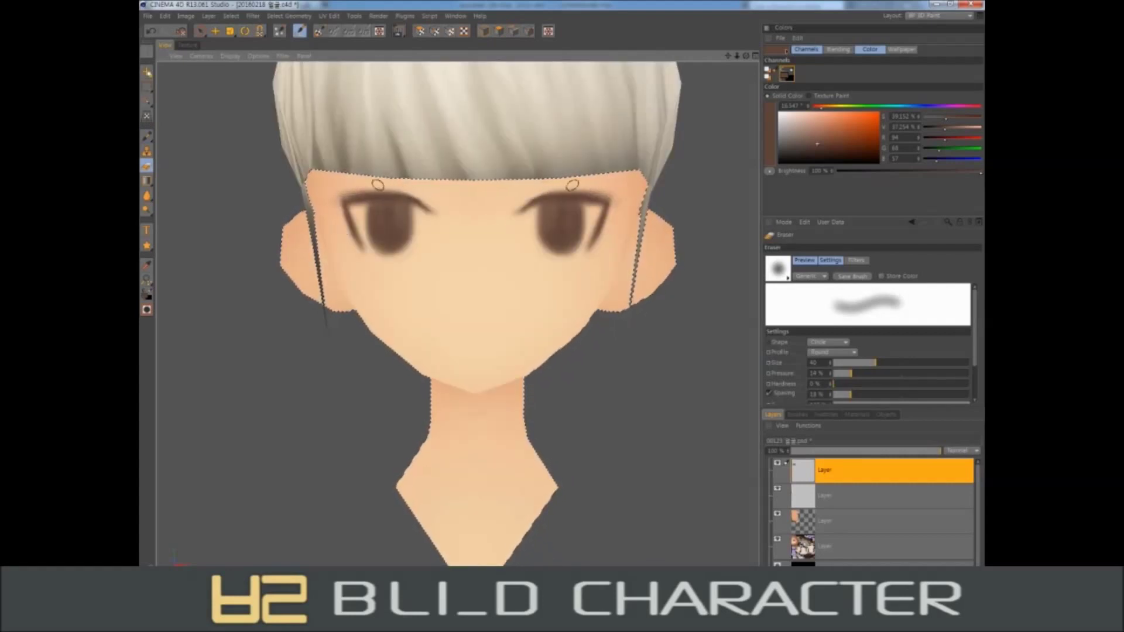
mouse_move(533, 194)
middle_down()
mouse_move(570, 246)
mouse_move(600, 243)
middle_up()
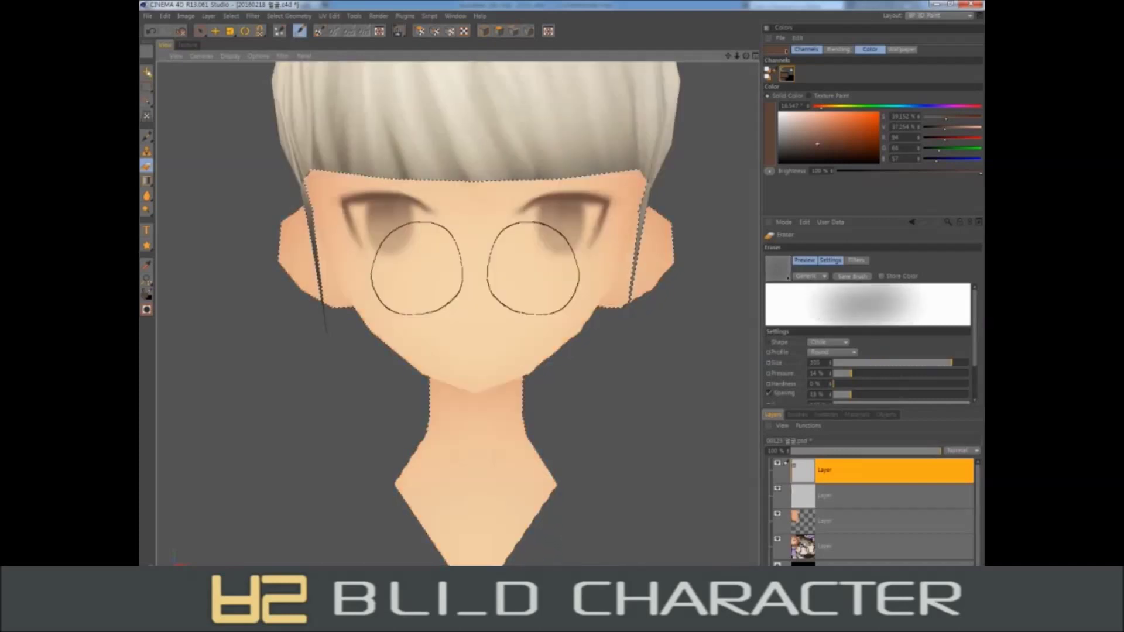
Repaint the irises with brown tones sampled from the eyes and erase the excess paint around their lower edges.
click(146, 136)
ctrl+click(543, 236)
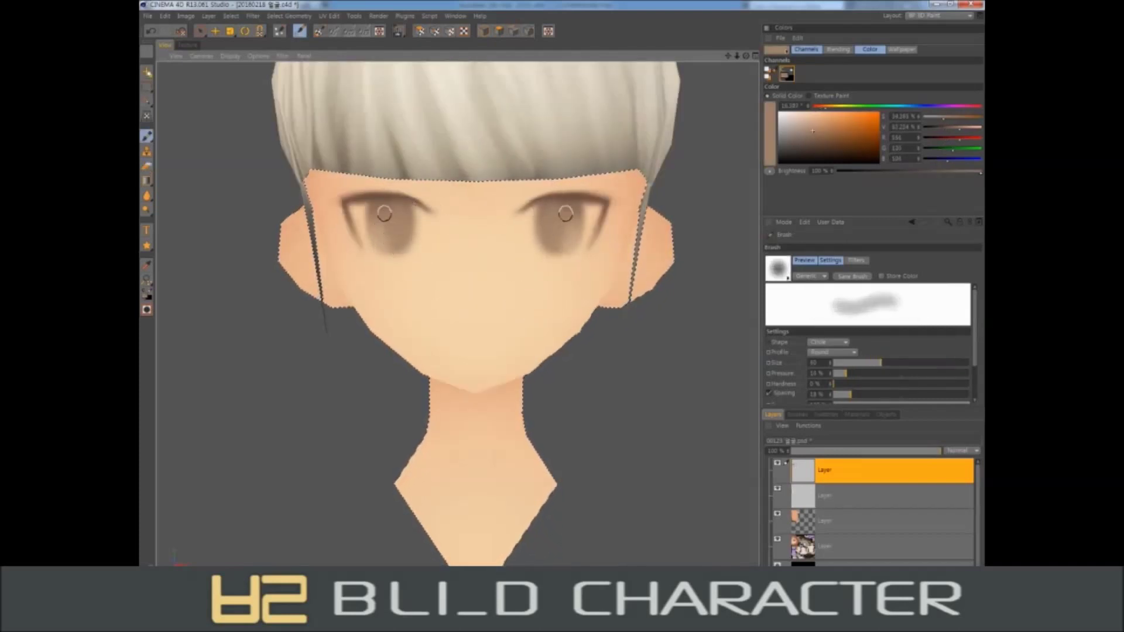
ctrl+click(385, 228)
ctrl+click(365, 211)
click(147, 165)
middle_drag(395, 268, 413, 267)
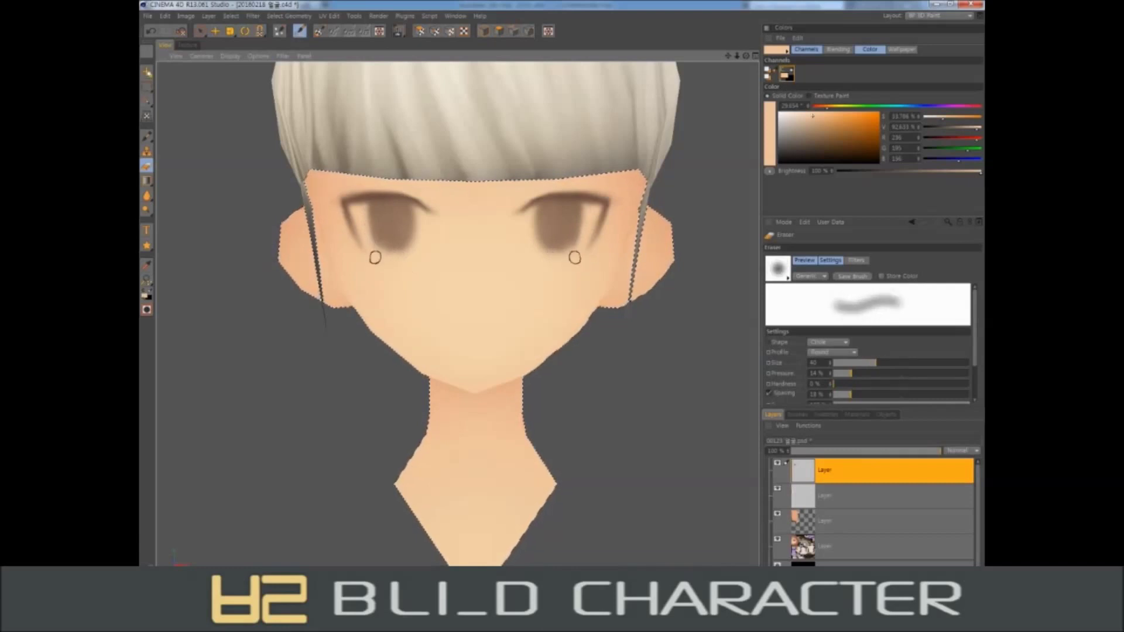
Sample a brown from the eyes and paint thin crease lines above the upper eyelids.
click(147, 136)
ctrl+click(400, 232)
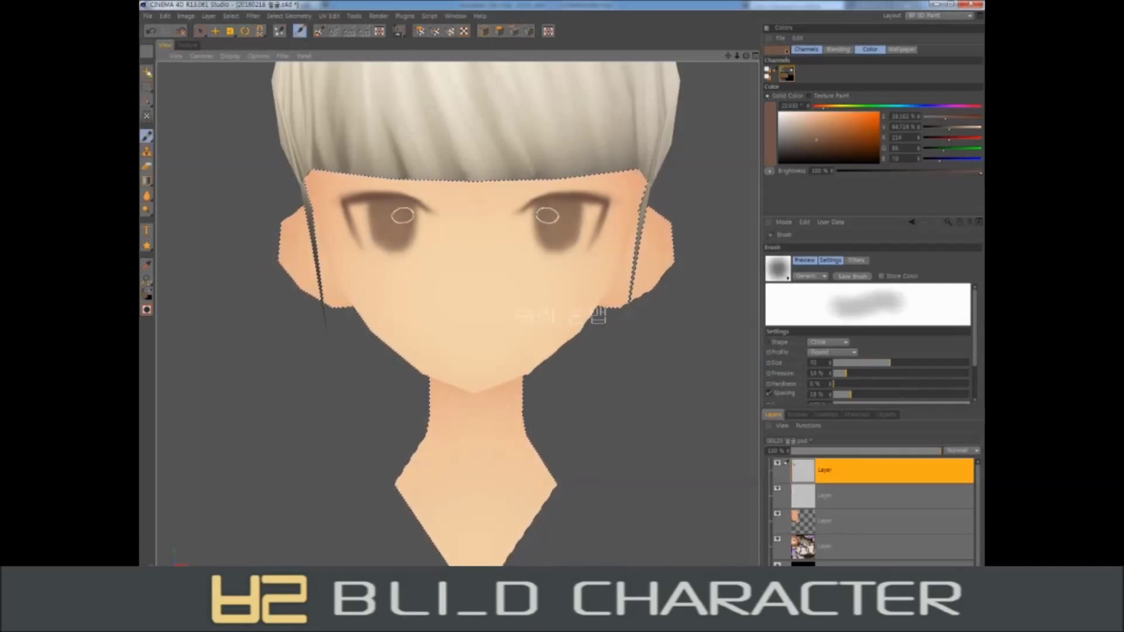
ctrl+click(385, 188)
middle_drag(386, 188, 419, 199)
Sketch a thin brown mouth line curving down at the corners and soften its underside with the Eraser.
drag(473, 337, 438, 336)
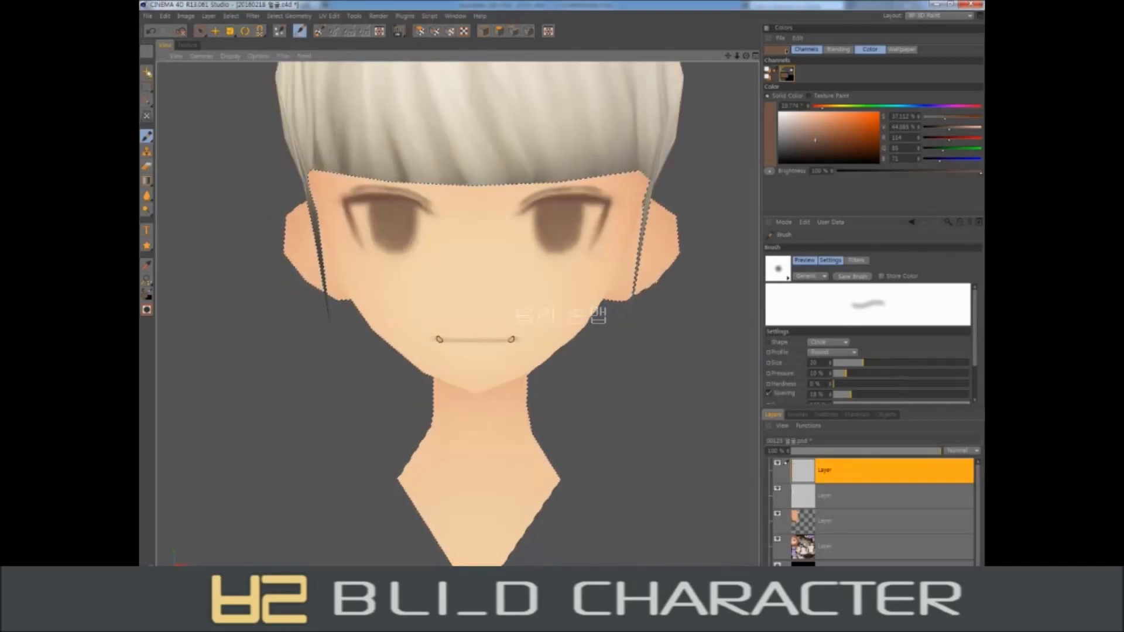
alt+drag(597, 313, 459, 334)
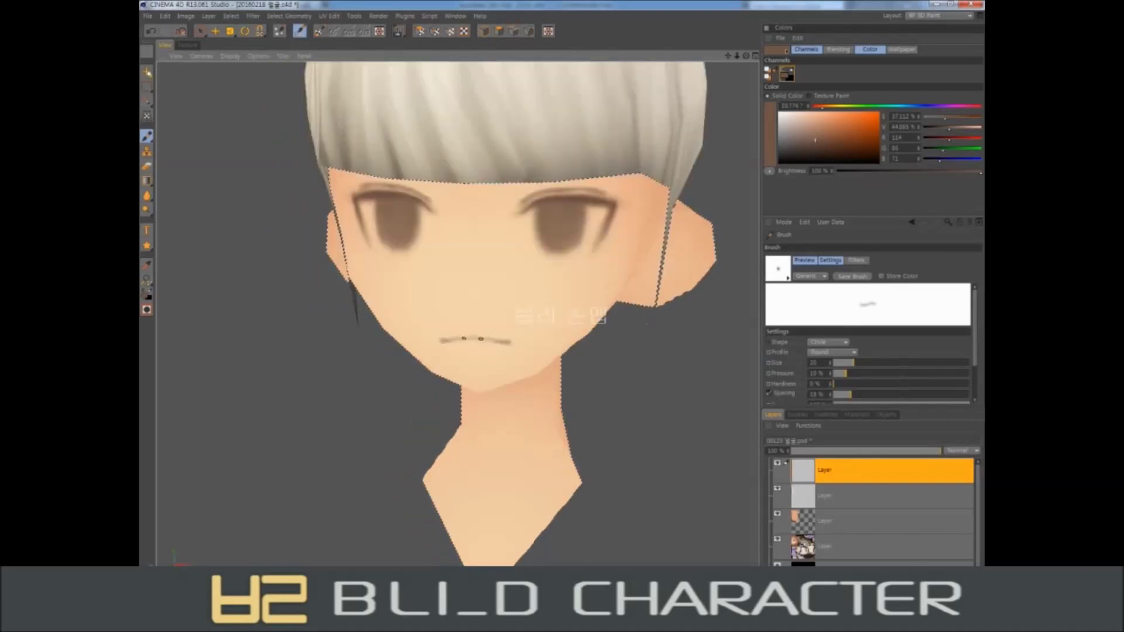
middle_drag(459, 333, 471, 334)
mouse_move(472, 334)
mouse_down()
mouse_move(439, 331)
mouse_move(465, 346)
mouse_up()
key(e)
middle_drag(465, 346, 473, 347)
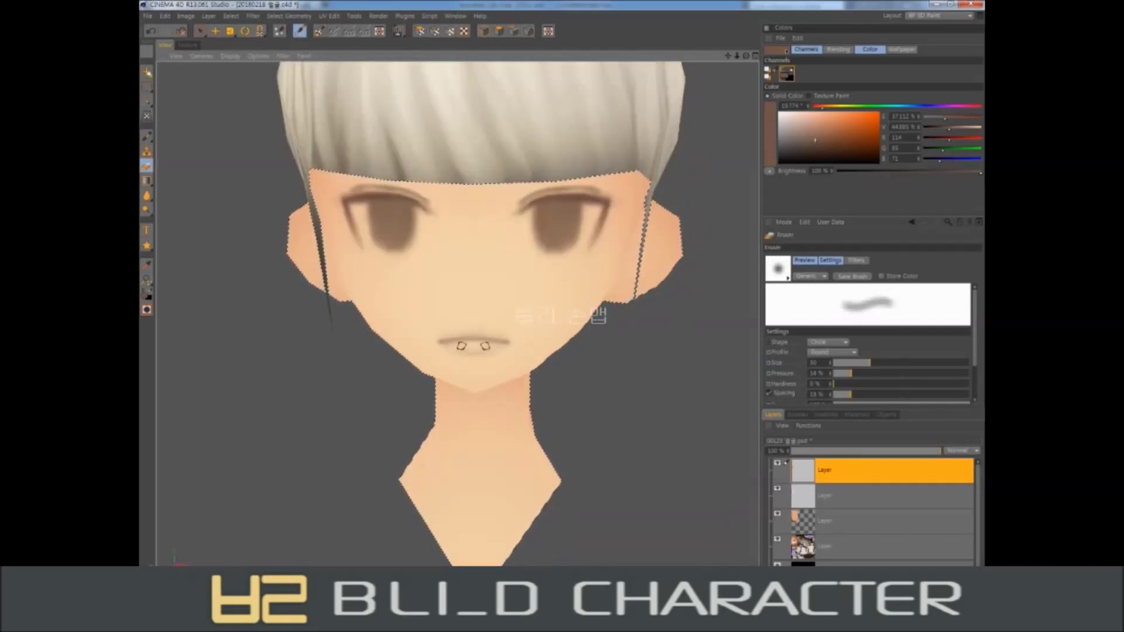
Paint a faint light brown shadow below the lower lip and soften the lip area with the Eraser.
key(b)
ctrl+click(594, 314)
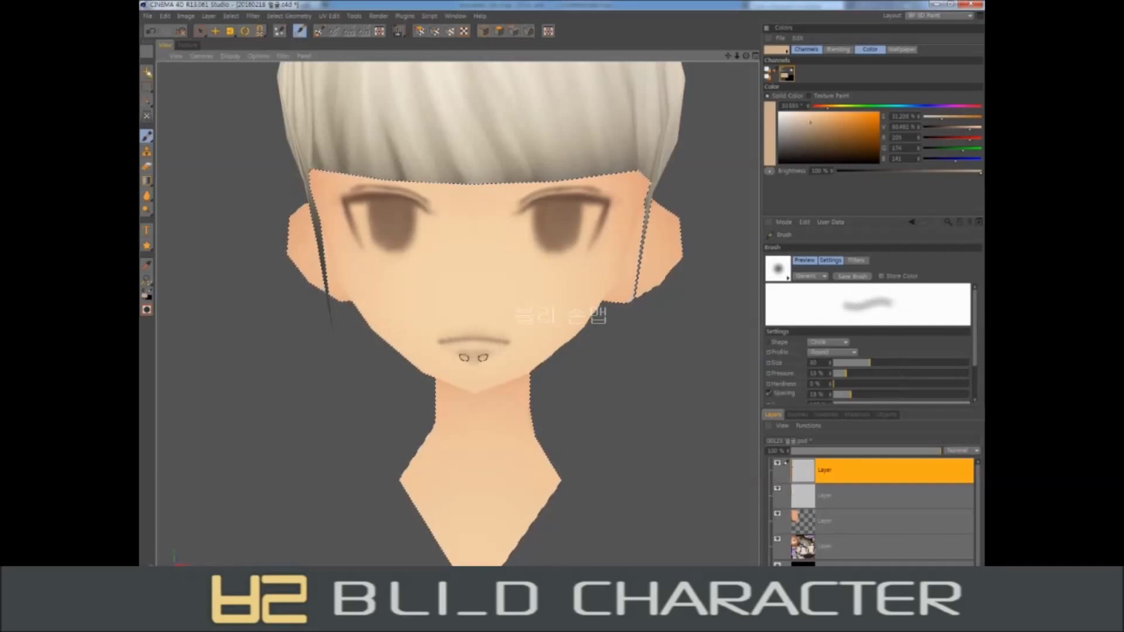
key(e)
key(e)
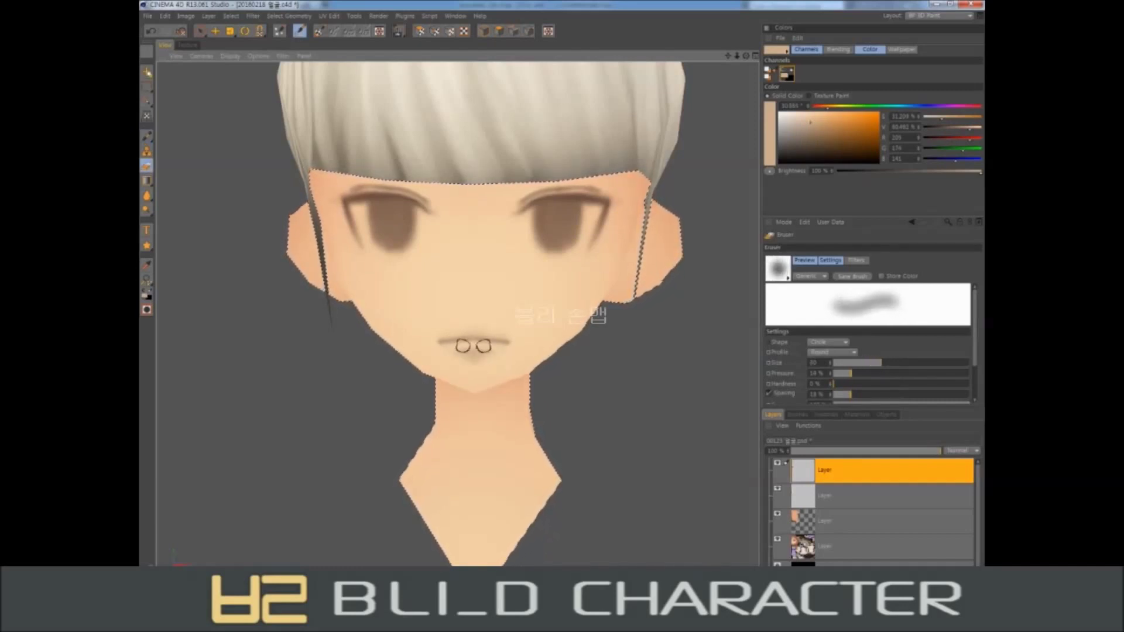
middle_drag(462, 351, 447, 339)
key(b)
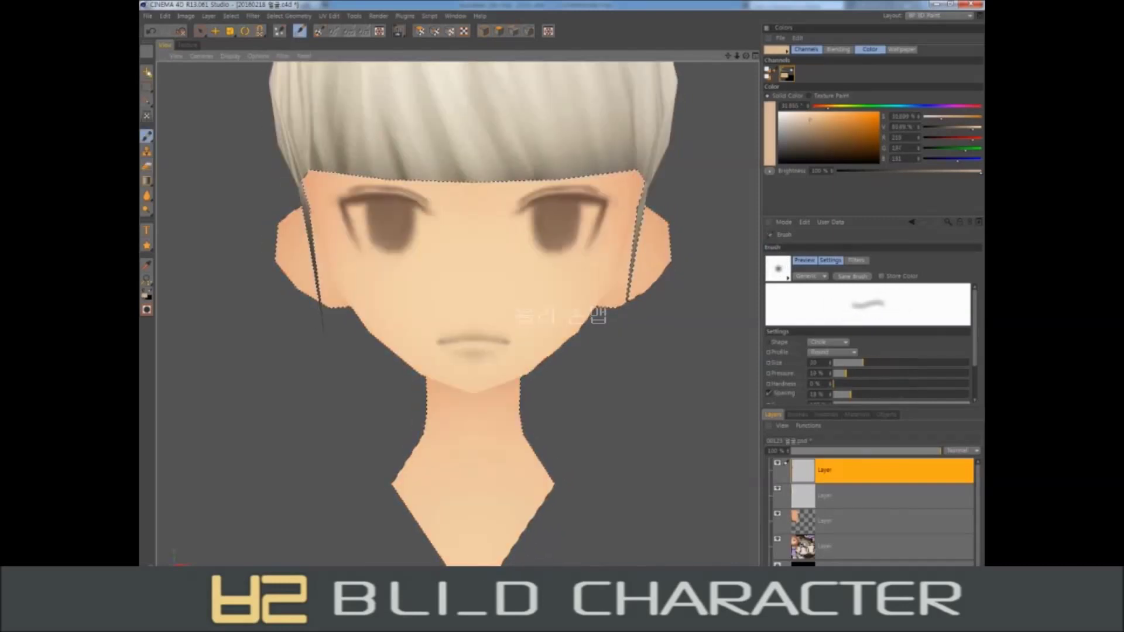
Check the face sketch from several angles and reshape its eyes and mouth with the Smear tool.
click(778, 462)
alt+drag(381, 301, 513, 301)
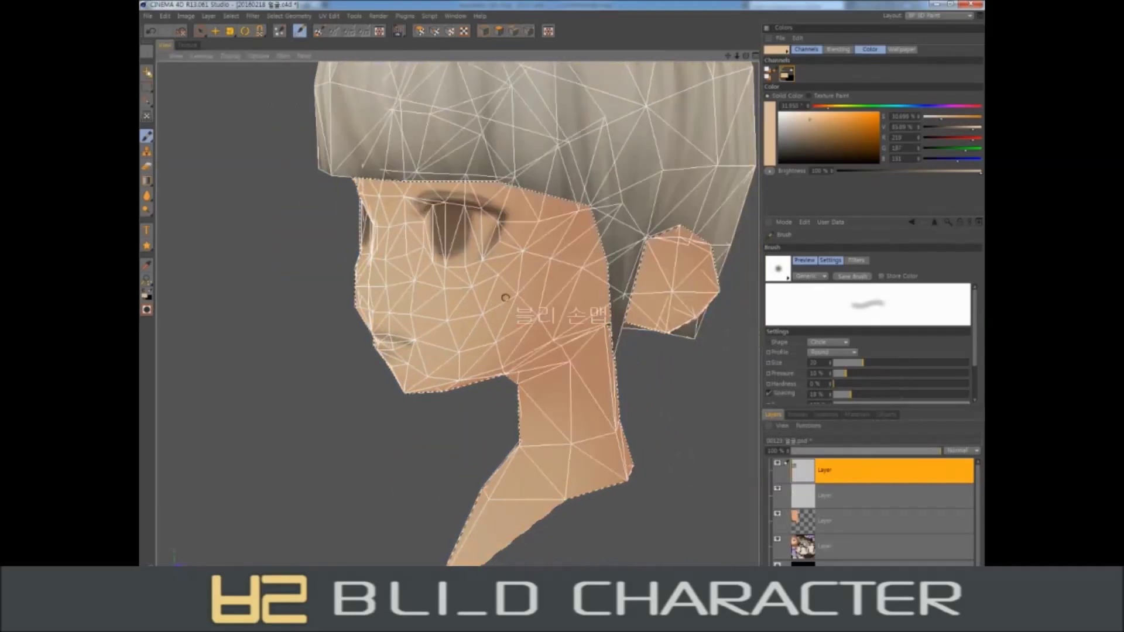
key(s)
alt+drag(481, 259, 369, 329)
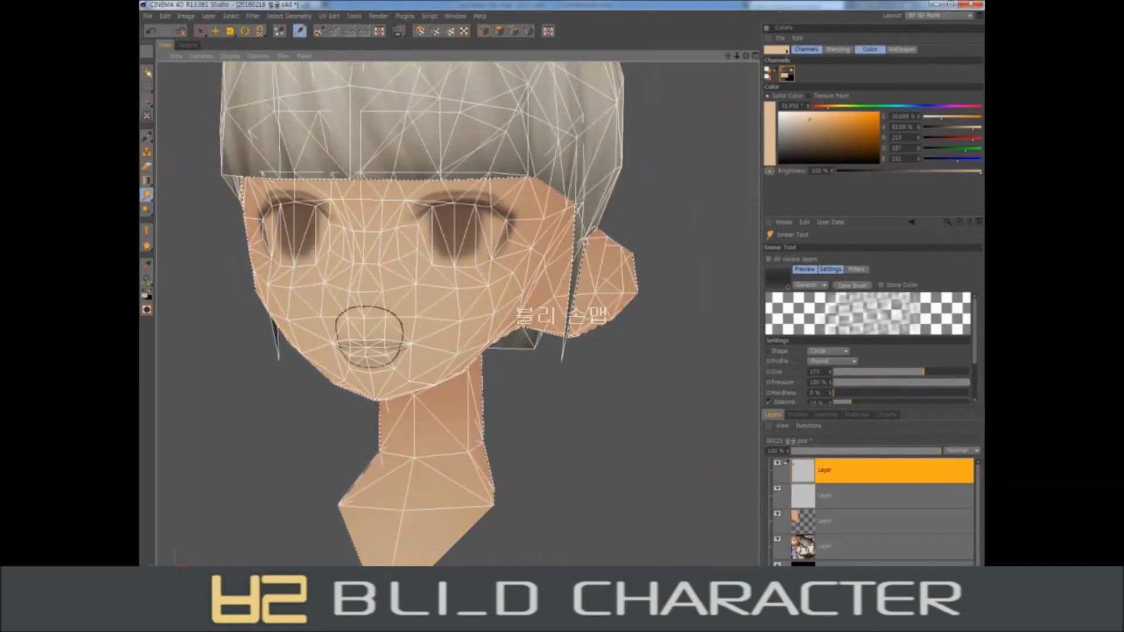
alt+drag(340, 338, 447, 343)
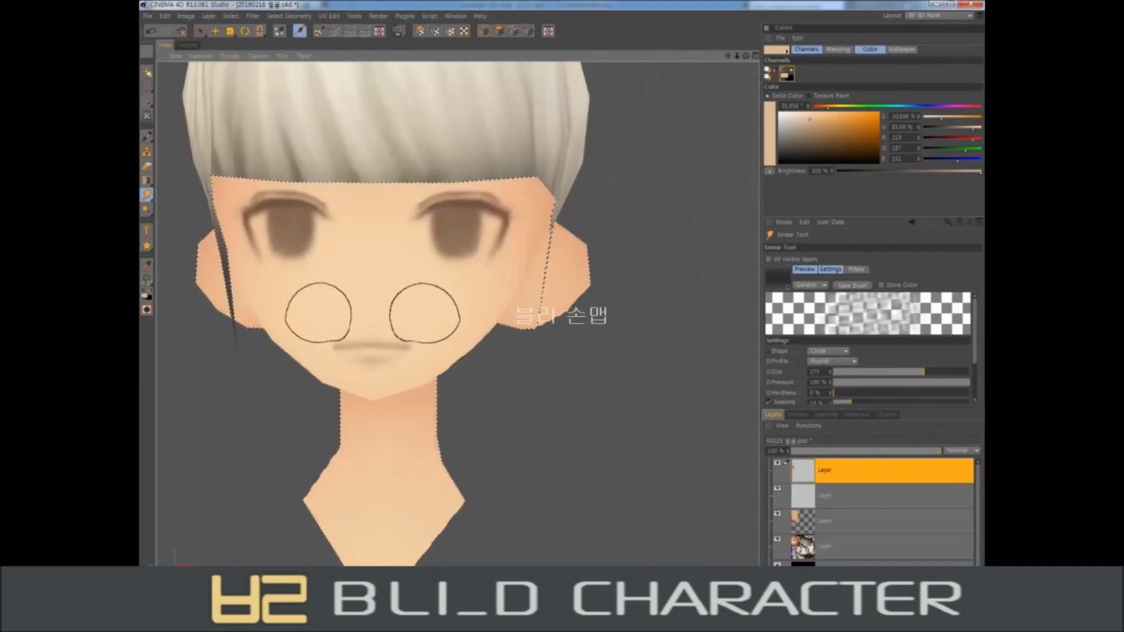
mouse_move(514, 238)
alt+mouse_down()
mouse_move(491, 216)
mouse_move(404, 230)
mouse_move(436, 233)
alt+mouse_up()
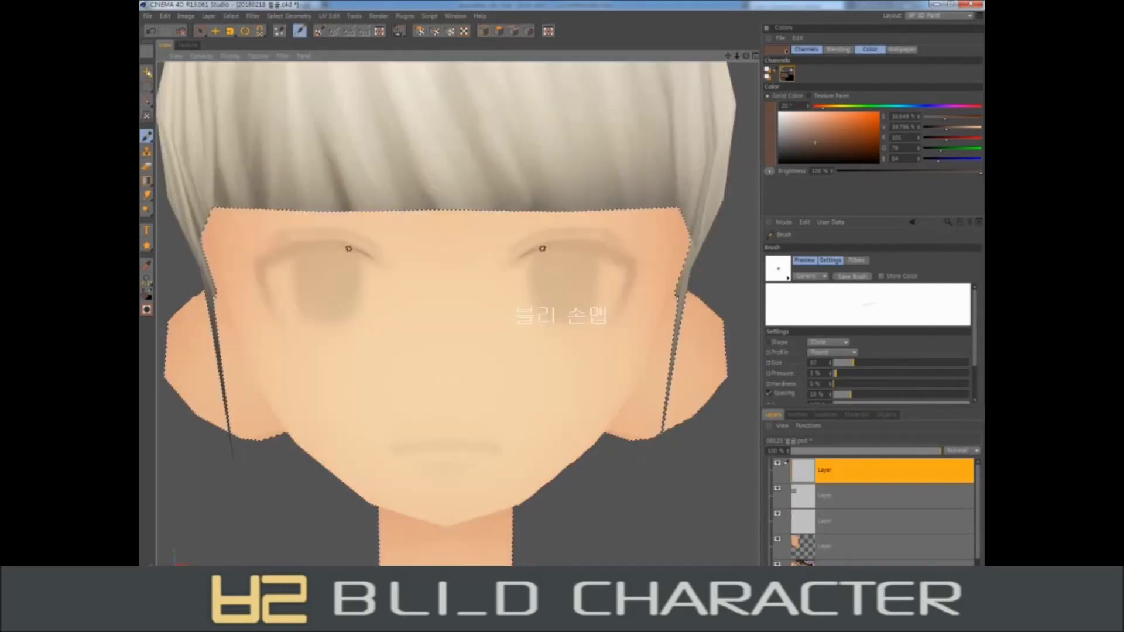
Trace thin brown upper eyelid lines and outer eye edges over the faded sketch on the top layer.
mouse_move(348, 248)
mouse_down()
mouse_move(366, 246)
mouse_move(306, 246)
mouse_up()
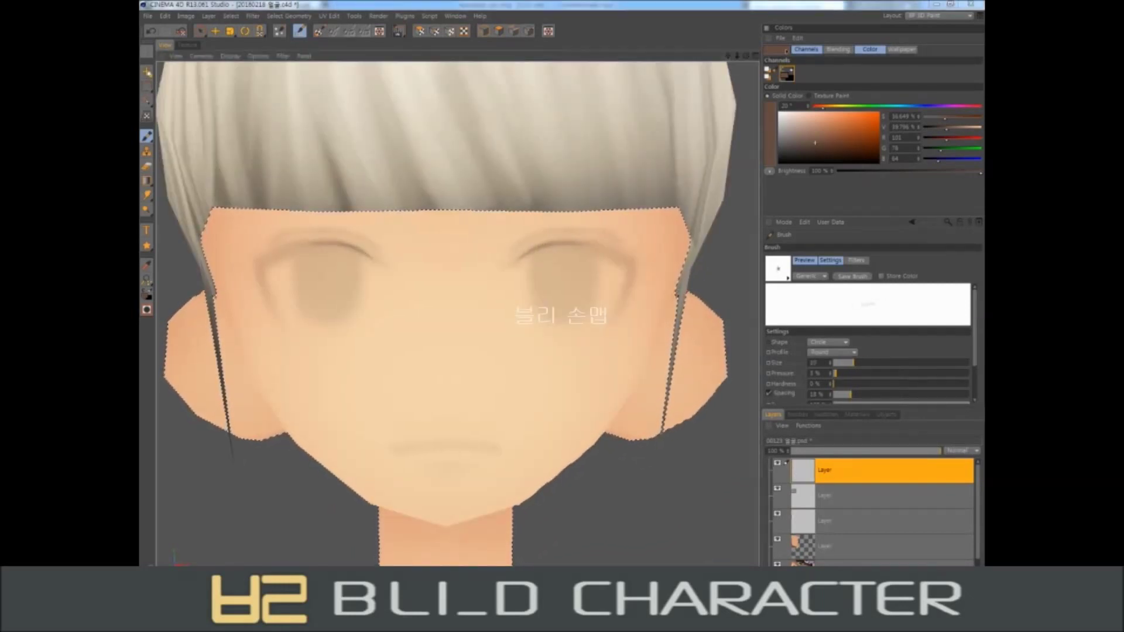
key(F12)
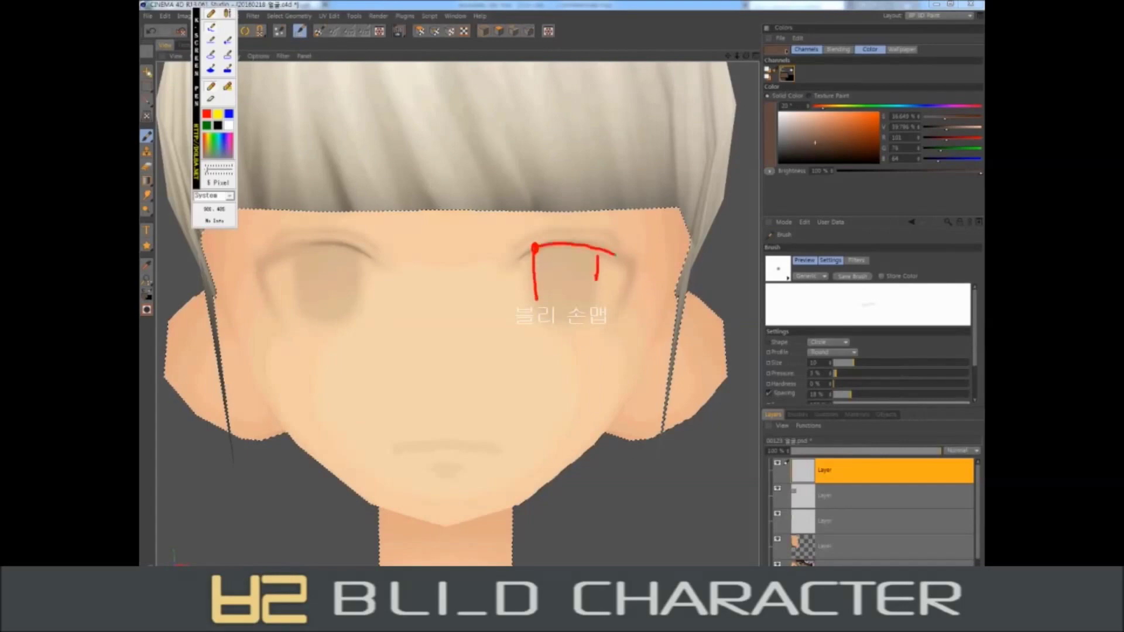
key(F12)
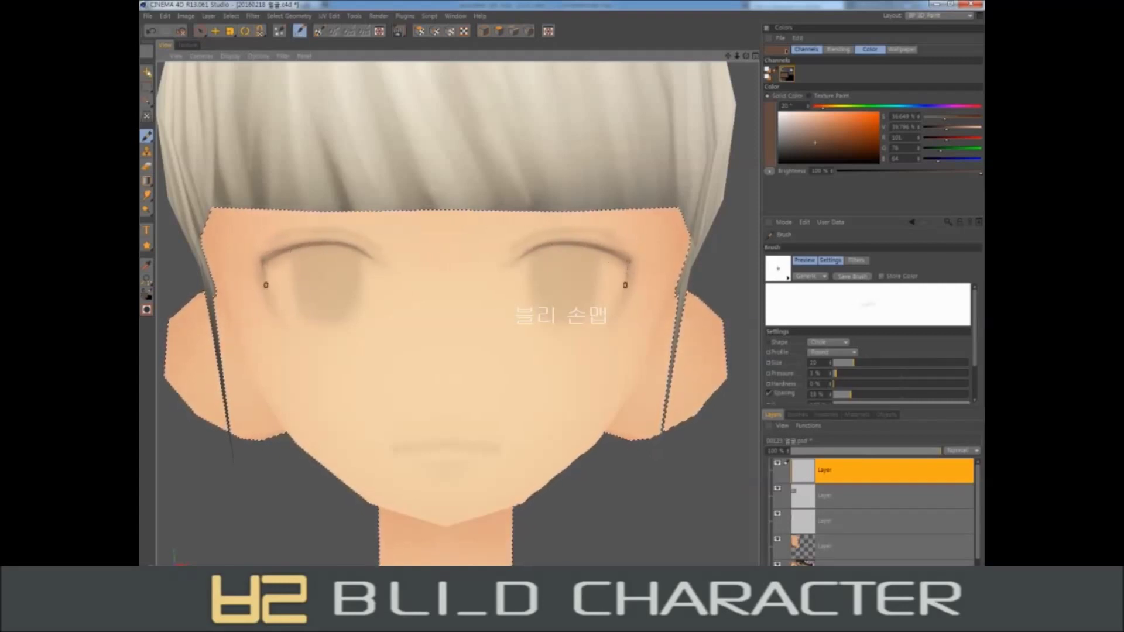
middle_drag(627, 265, 626, 266)
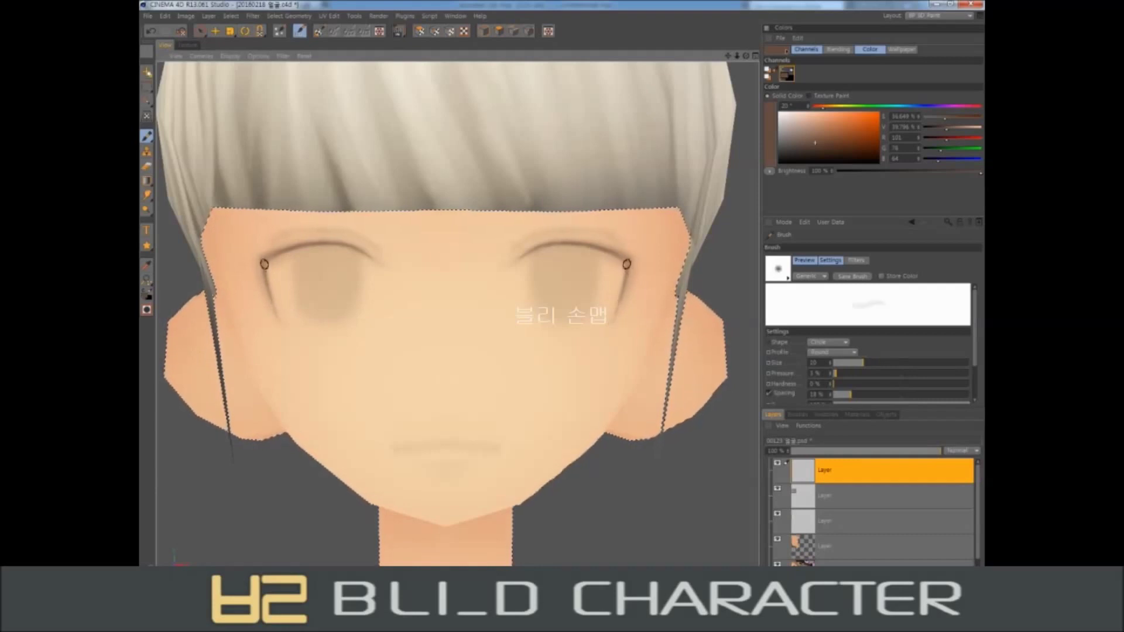
middle_drag(487, 234, 625, 256)
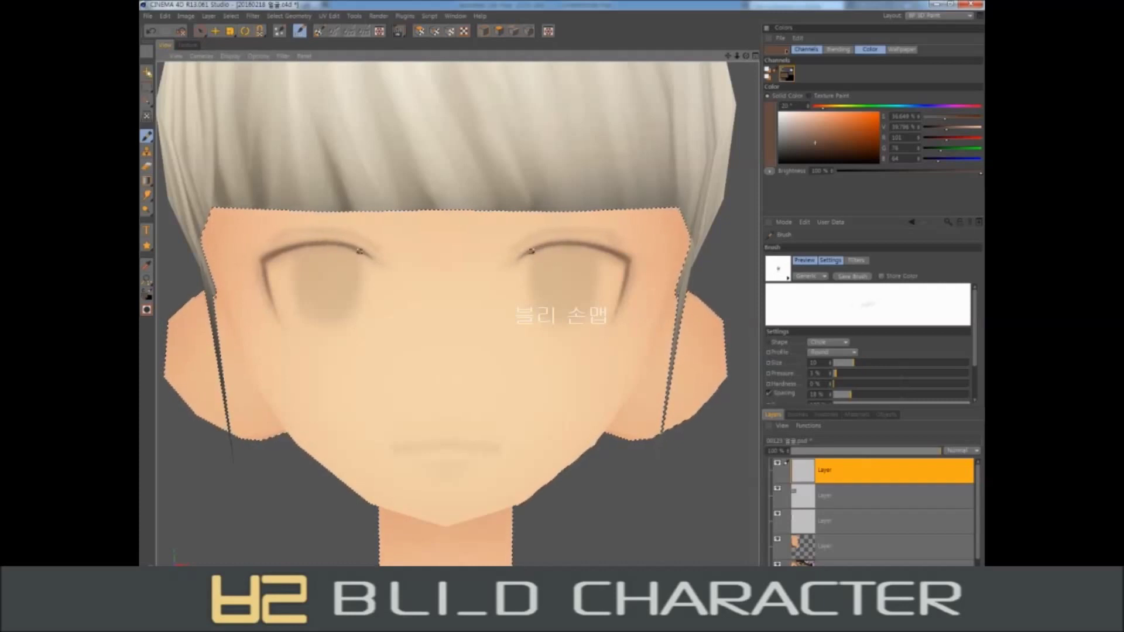
Choose a darker brown, thicken the upper lash lines and draw thin eyelid creases above both eyes.
click(814, 147)
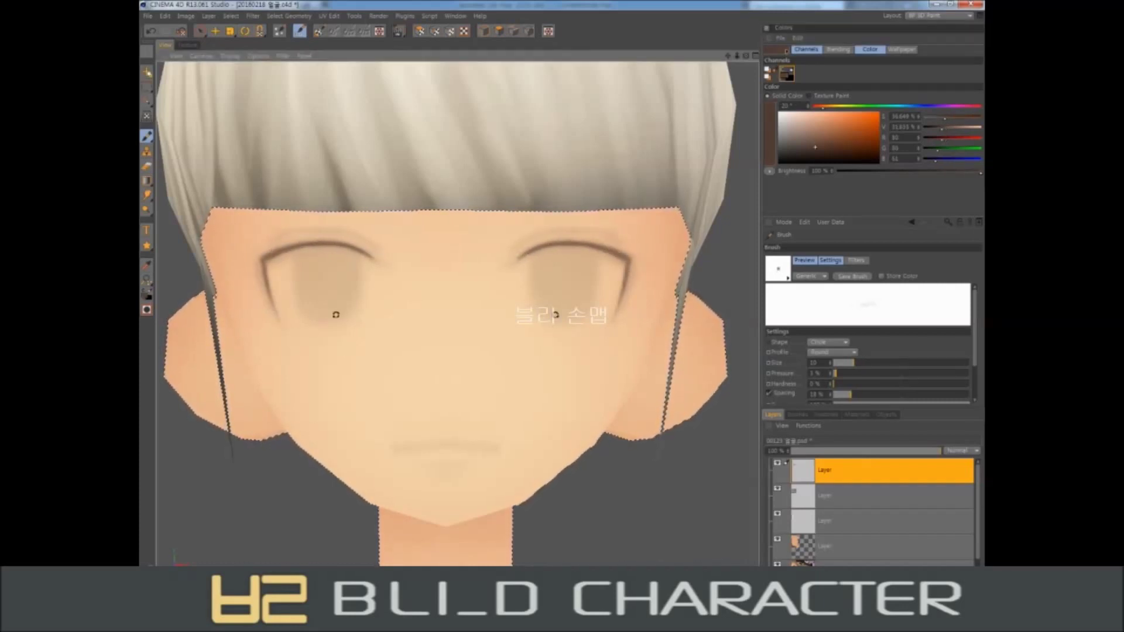
middle_drag(334, 248, 363, 257)
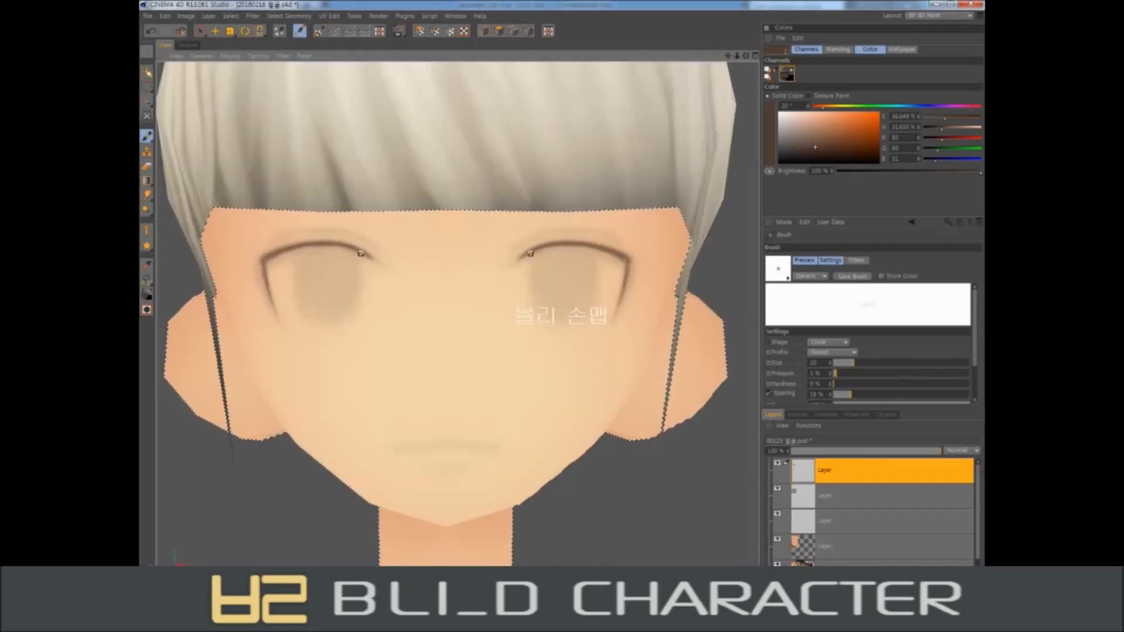
middle_drag(302, 250, 333, 248)
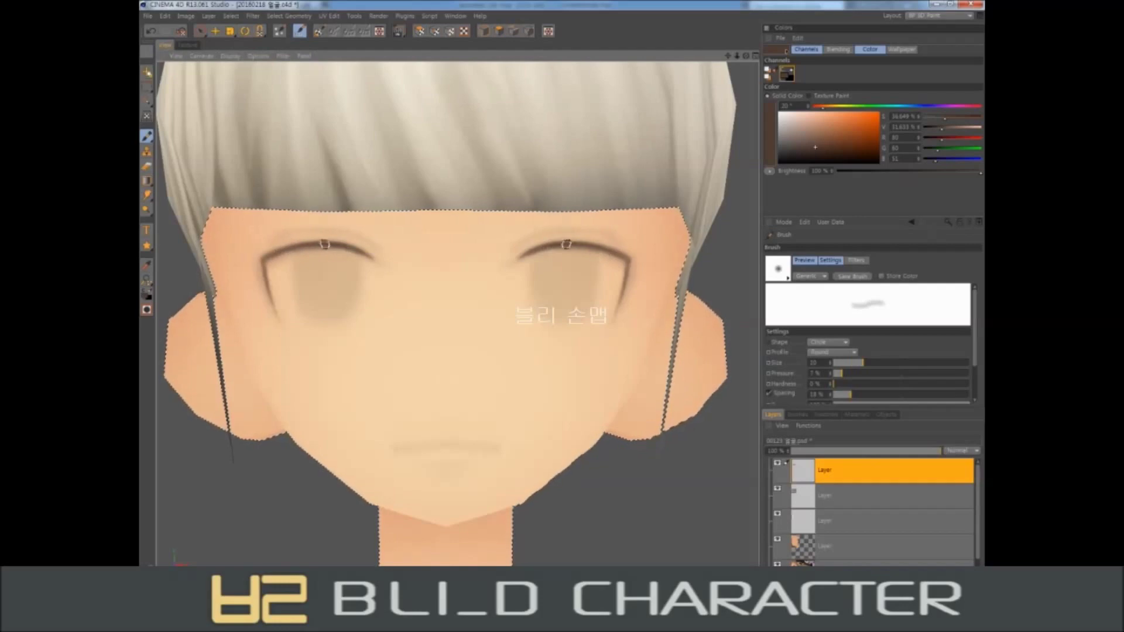
middle_drag(265, 258, 363, 249)
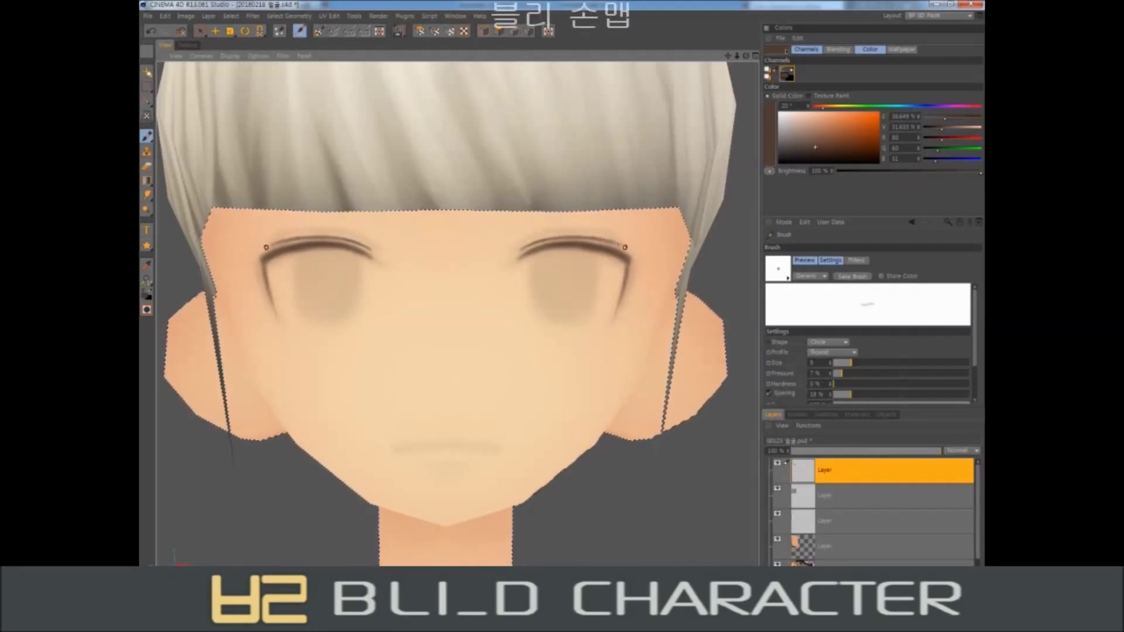
Thin the eyelid creases above both eyes with the Eraser and touch up the upper lids with a small soft brush.
key(e)
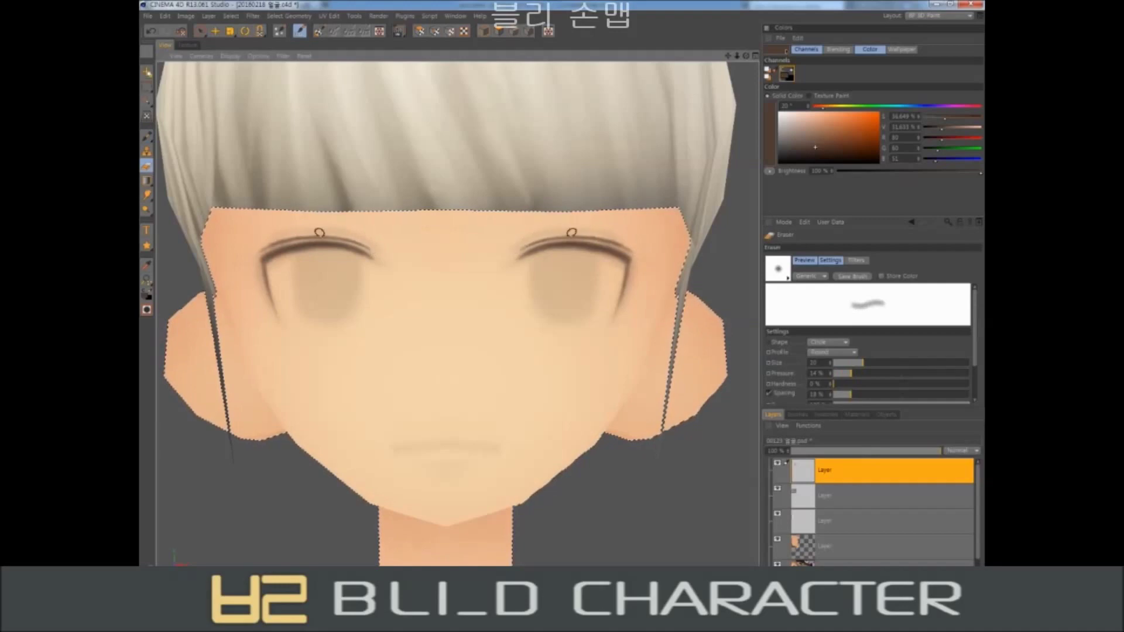
middle_drag(621, 241, 606, 235)
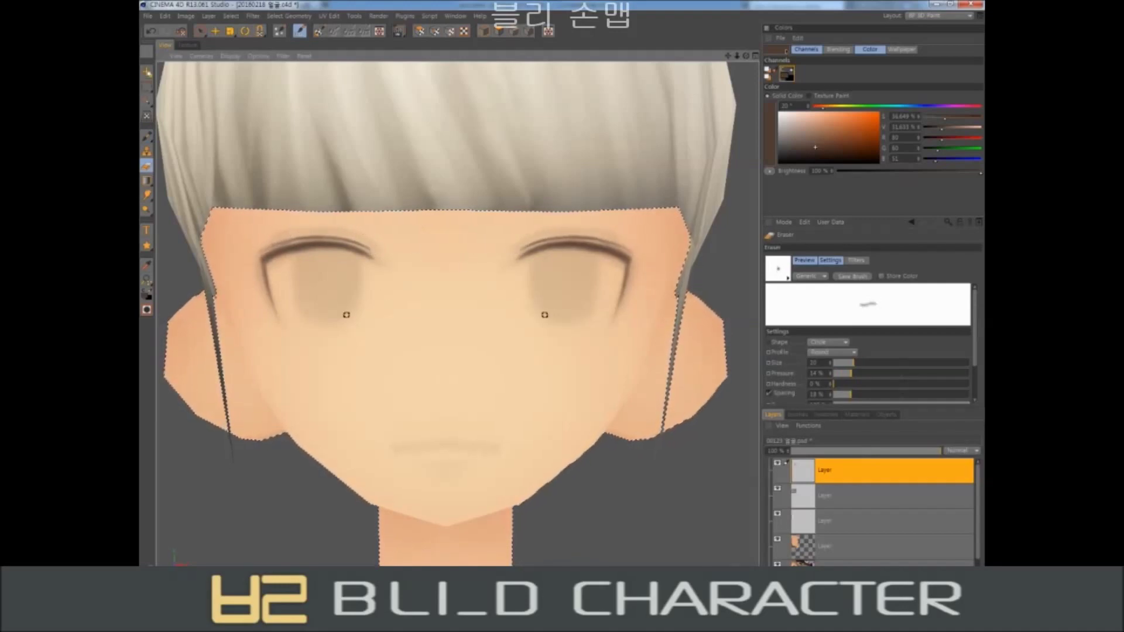
key(b)
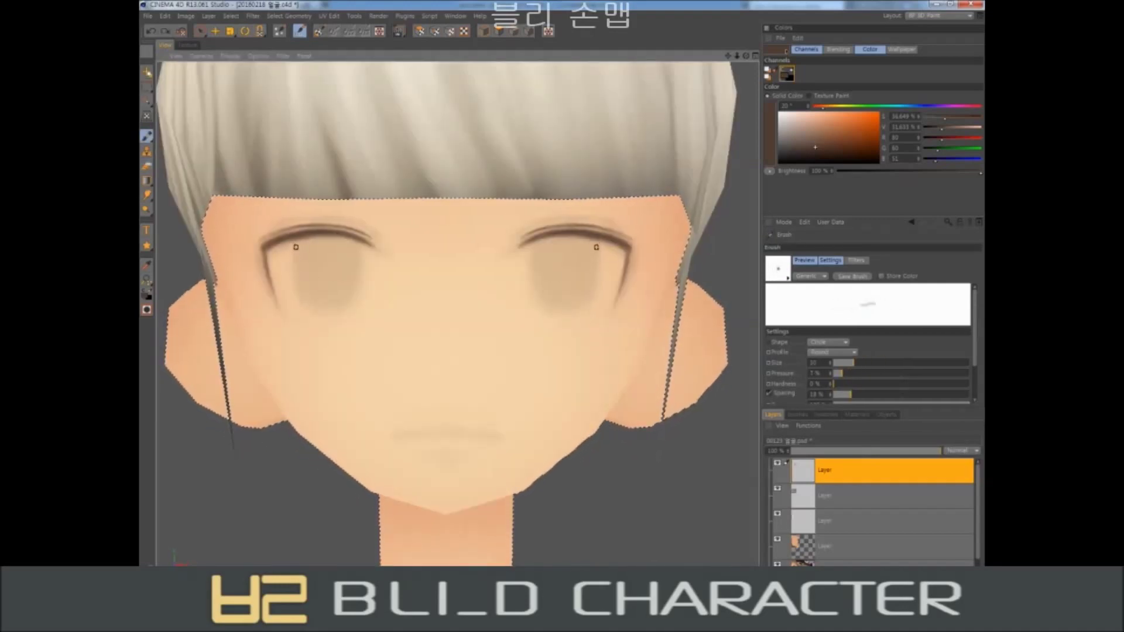
middle_drag(595, 247, 632, 248)
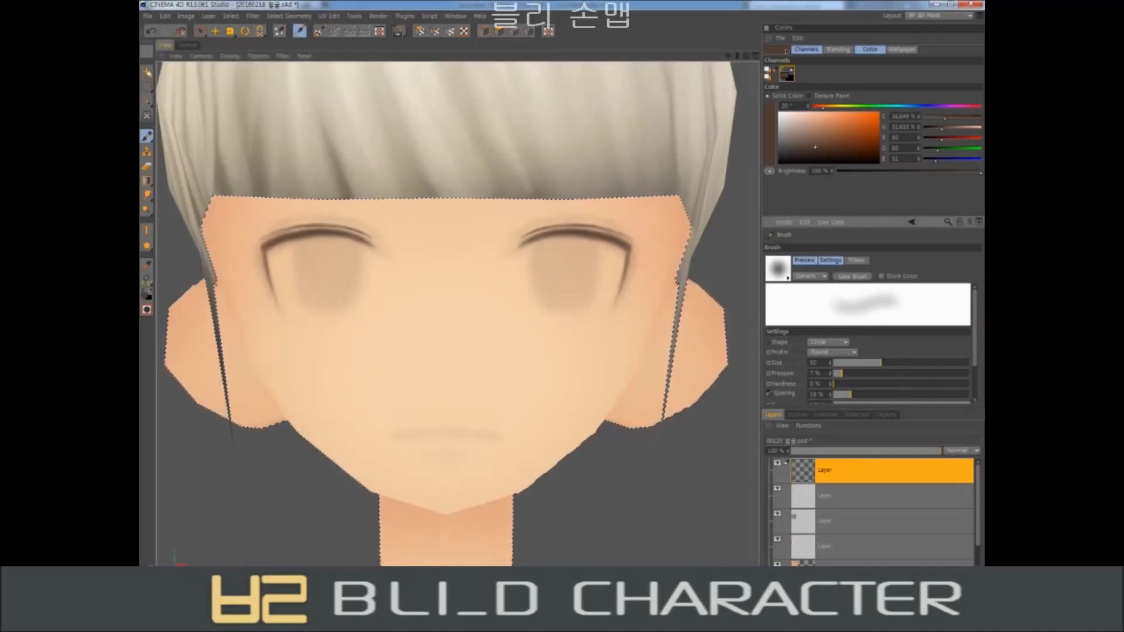
Paint solid dark brown oval irises in both eyes on a new layer with a hard, full-pressure brush.
middle_drag(344, 292, 344, 256)
mouse_move(343, 256)
mouse_down()
mouse_move(340, 293)
mouse_move(329, 272)
mouse_up()
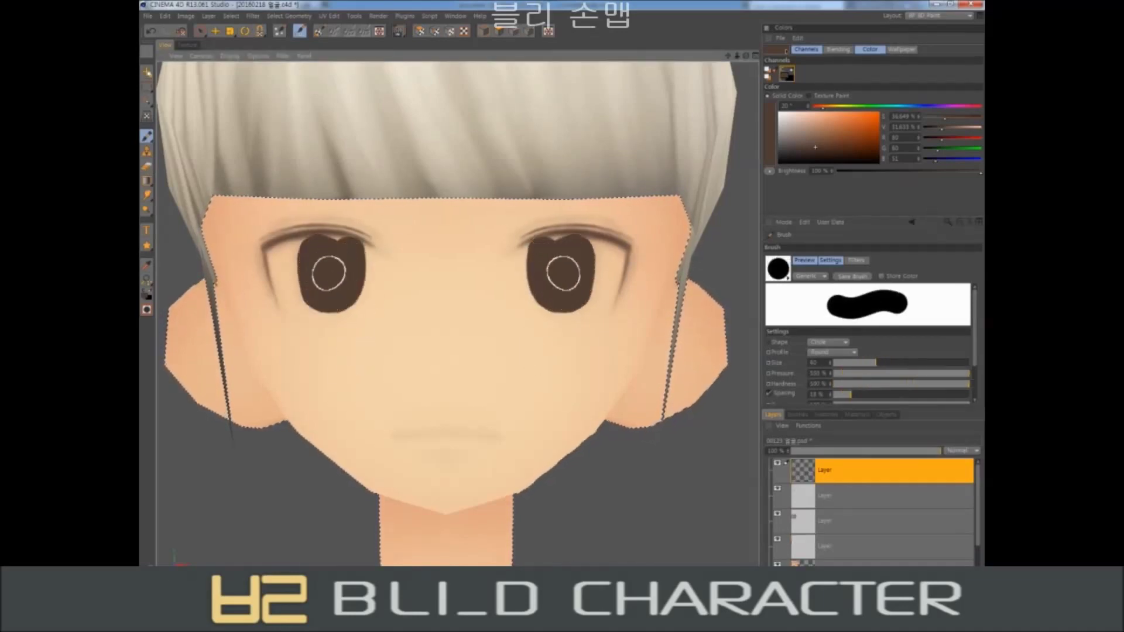
middle_drag(328, 273, 321, 272)
drag(334, 241, 347, 247)
middle_drag(310, 244, 308, 248)
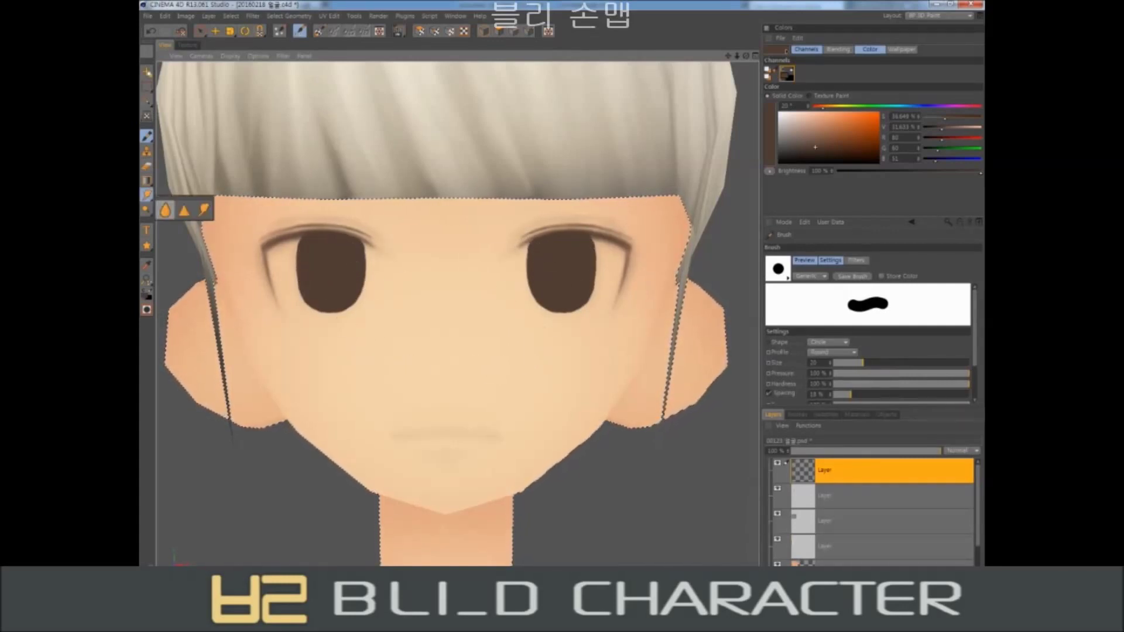
Soften the iris edges with the Blur tool and fade the iris centres with a large soft Eraser.
click(146, 195)
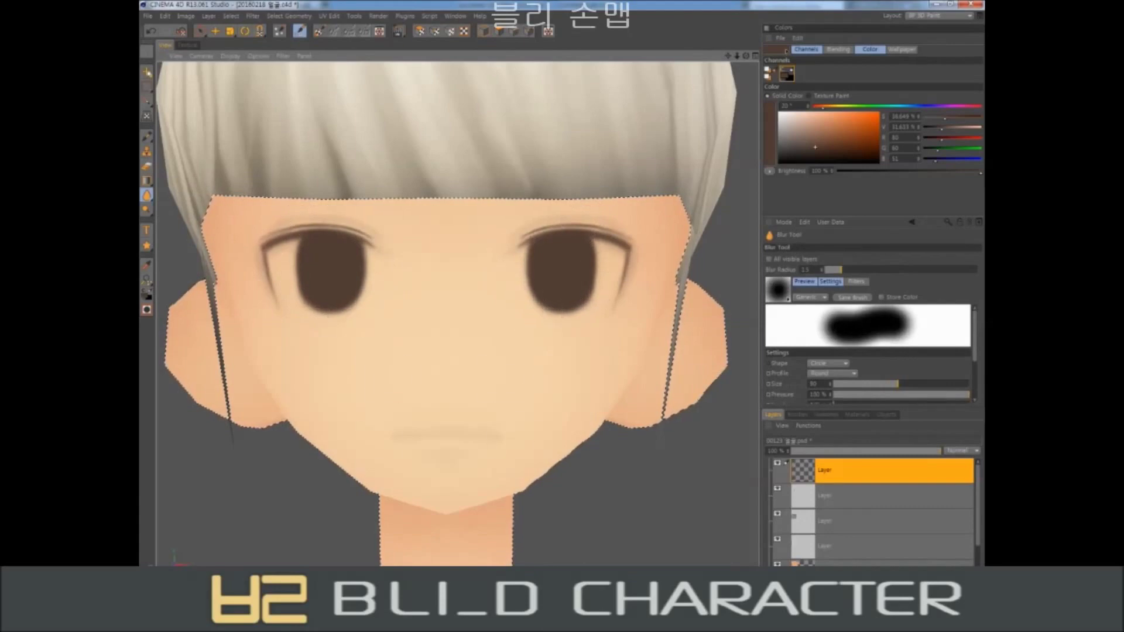
click(147, 167)
drag(334, 273, 329, 289)
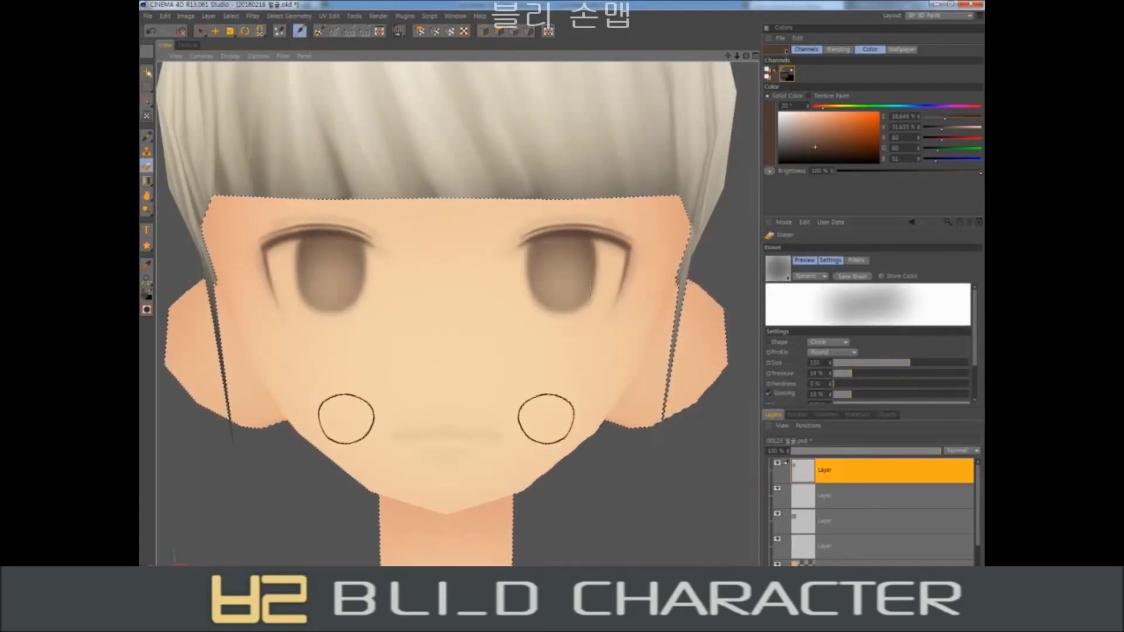
Outline the lower iris edges and shade the irises toward the upper lids using browns sampled from the eyes.
key(b)
middle_drag(368, 303, 348, 303)
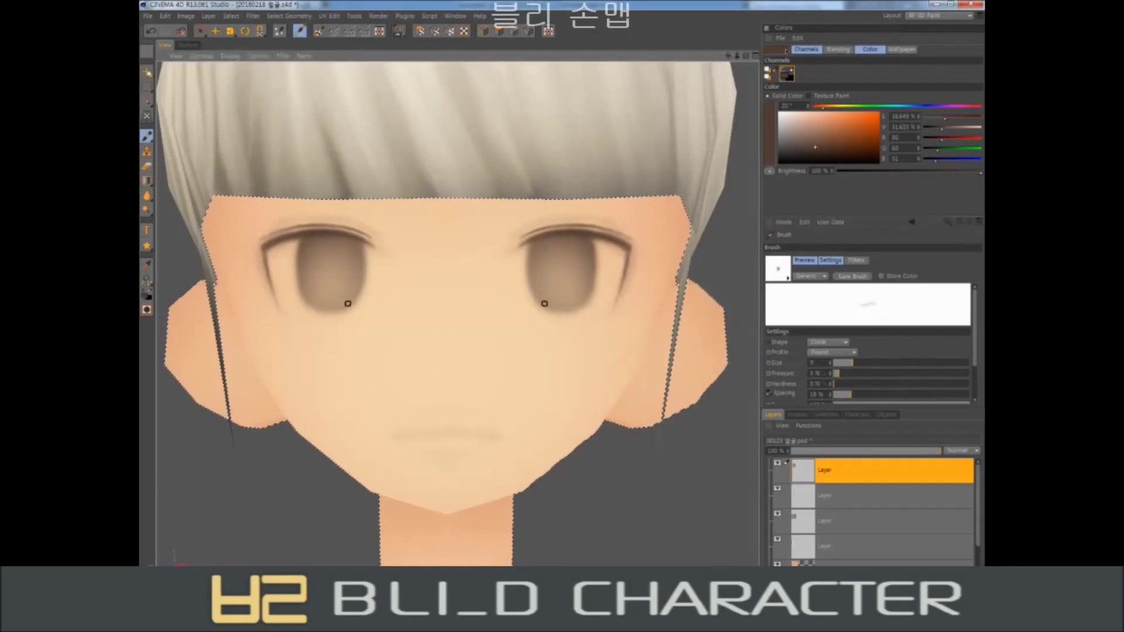
click(334, 310)
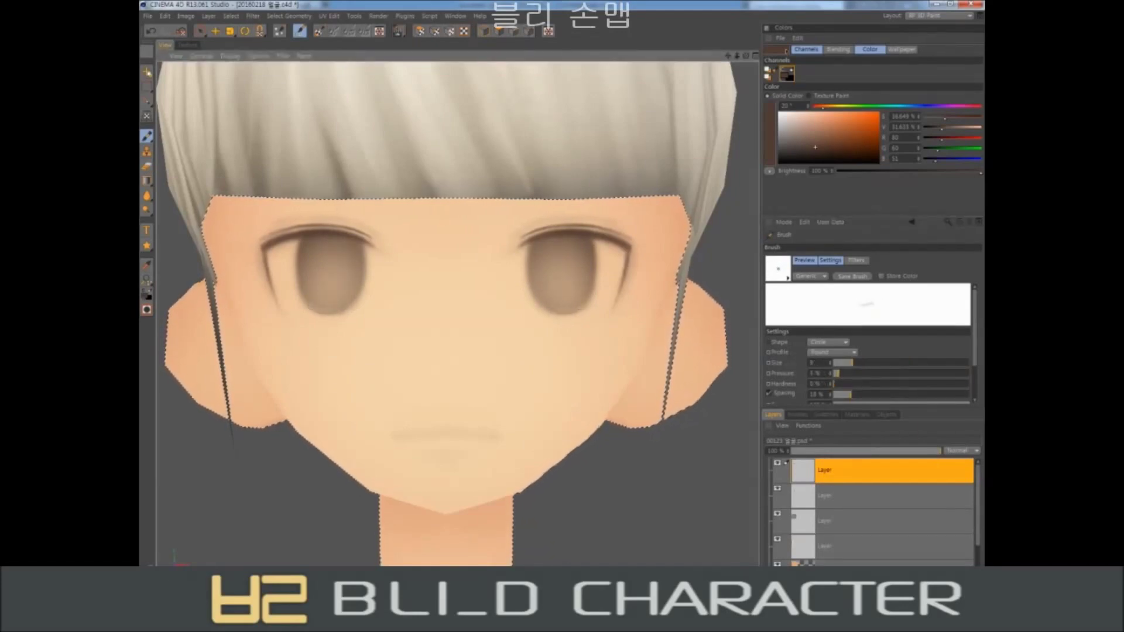
ctrl+click(352, 296)
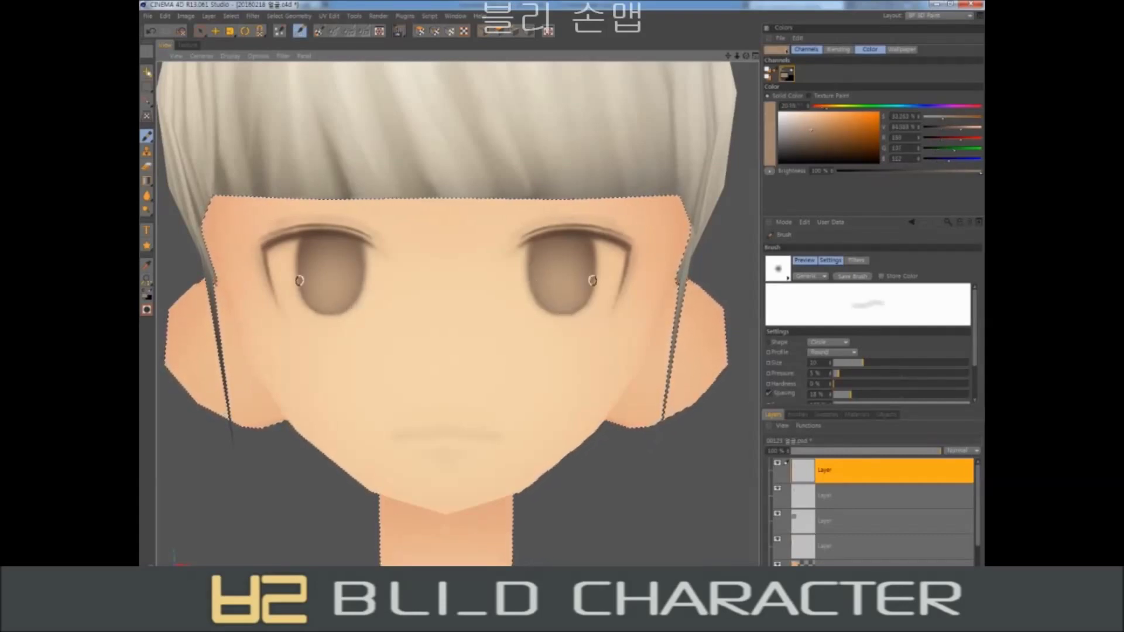
ctrl+click(325, 235)
ctrl+click(298, 257)
mouse_move(298, 258)
middle_down()
mouse_move(321, 240)
mouse_move(302, 240)
mouse_move(320, 248)
middle_up()
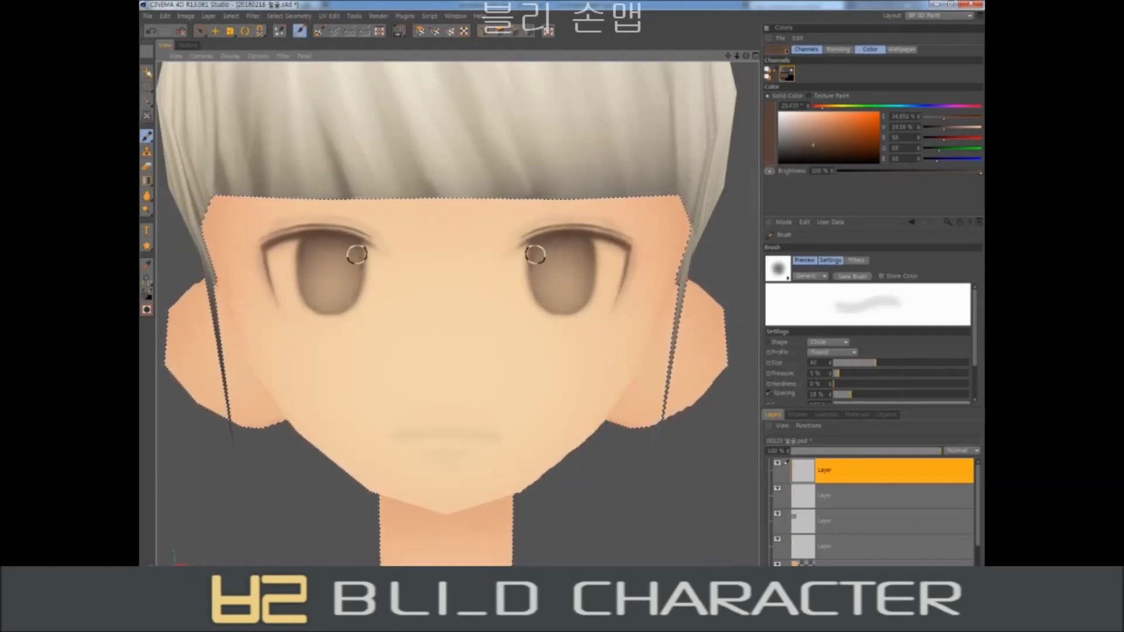
Fade the lower part of both irises with a large soft Eraser, undoing a surplus stroke.
key(e)
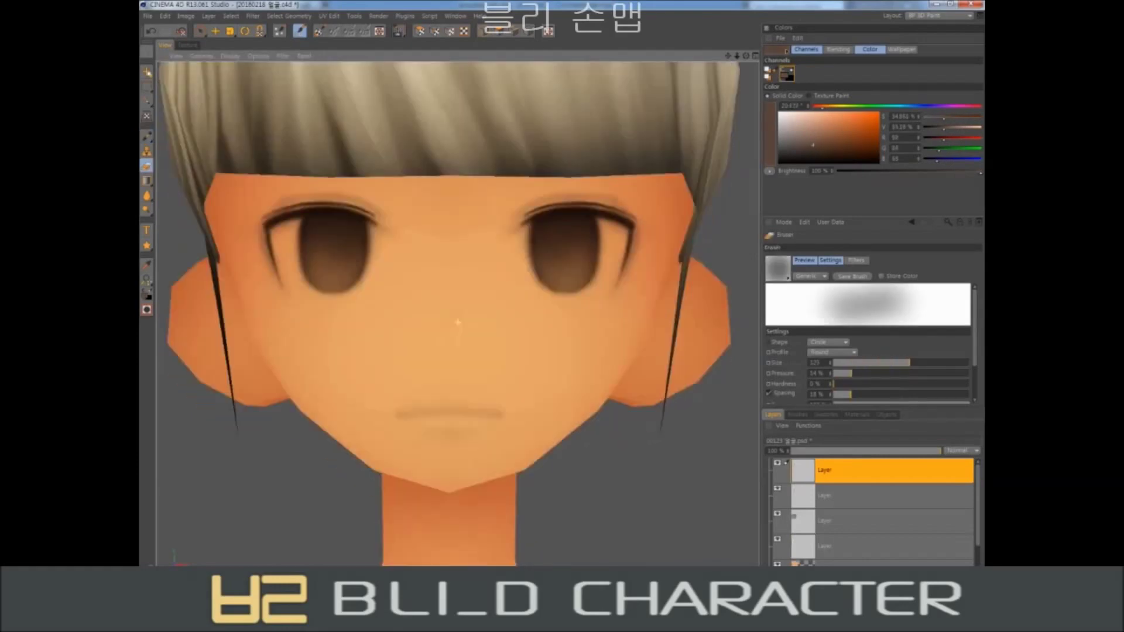
drag(351, 278, 354, 282)
key(ctrl+z)
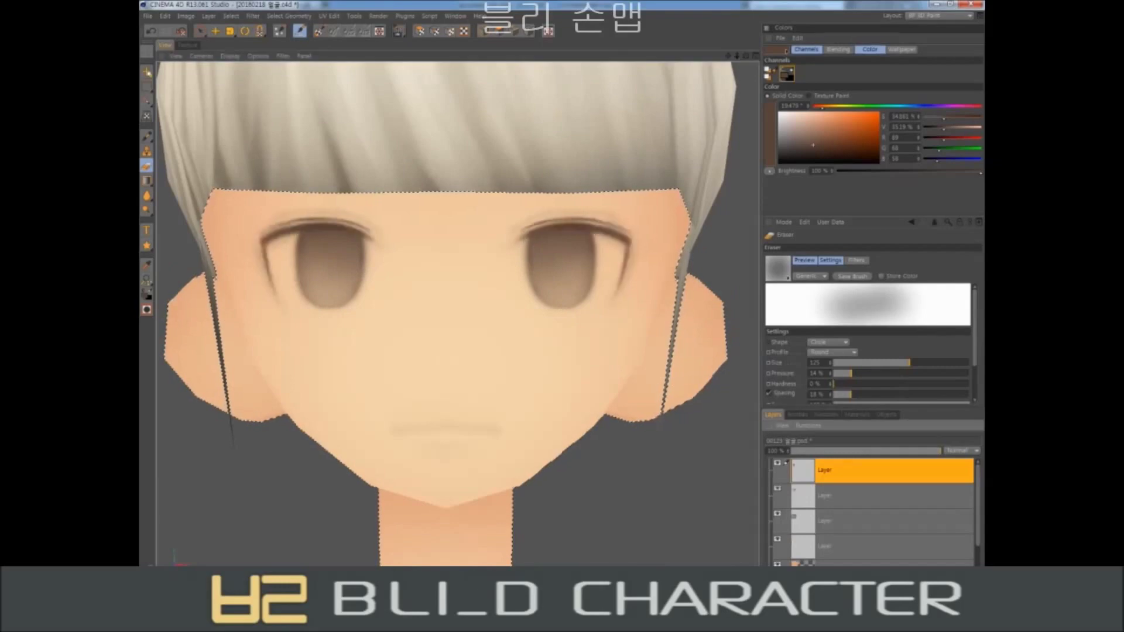
Draw a thin brown mouth line on the top layer and taper its ends with a small Eraser.
click(877, 521)
click(878, 470)
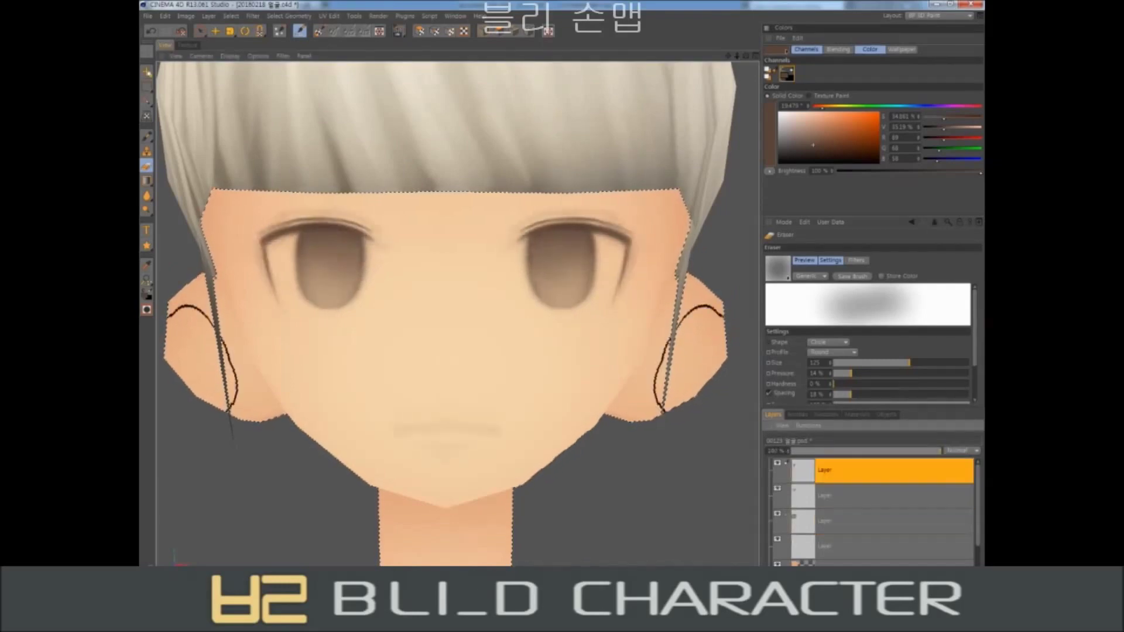
key(b)
drag(409, 426, 415, 428)
drag(476, 428, 481, 426)
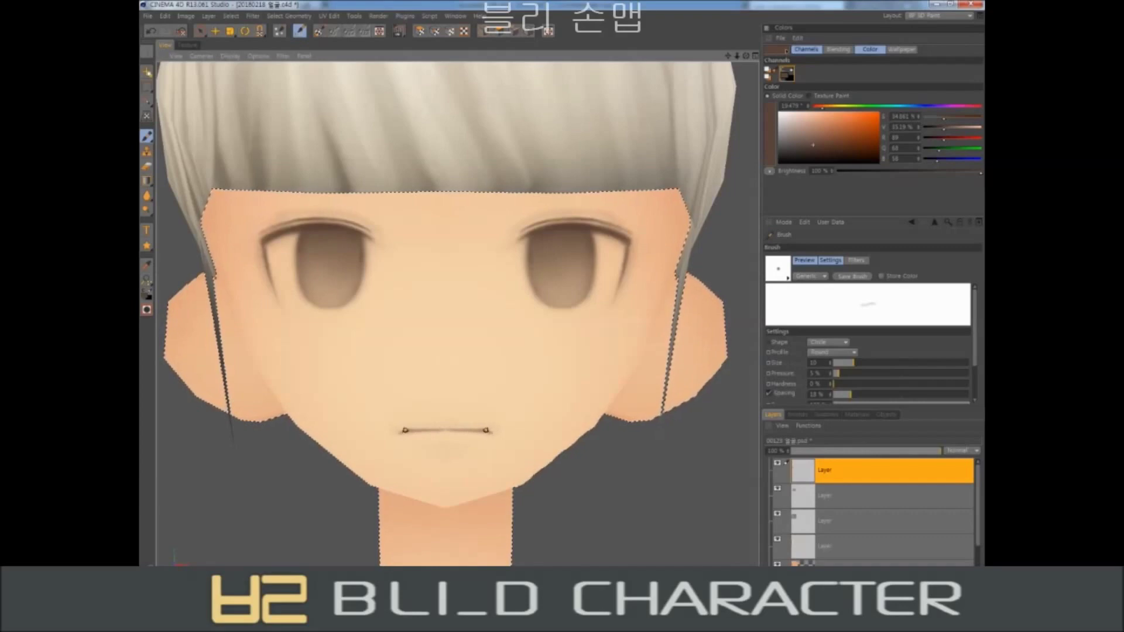
key(e)
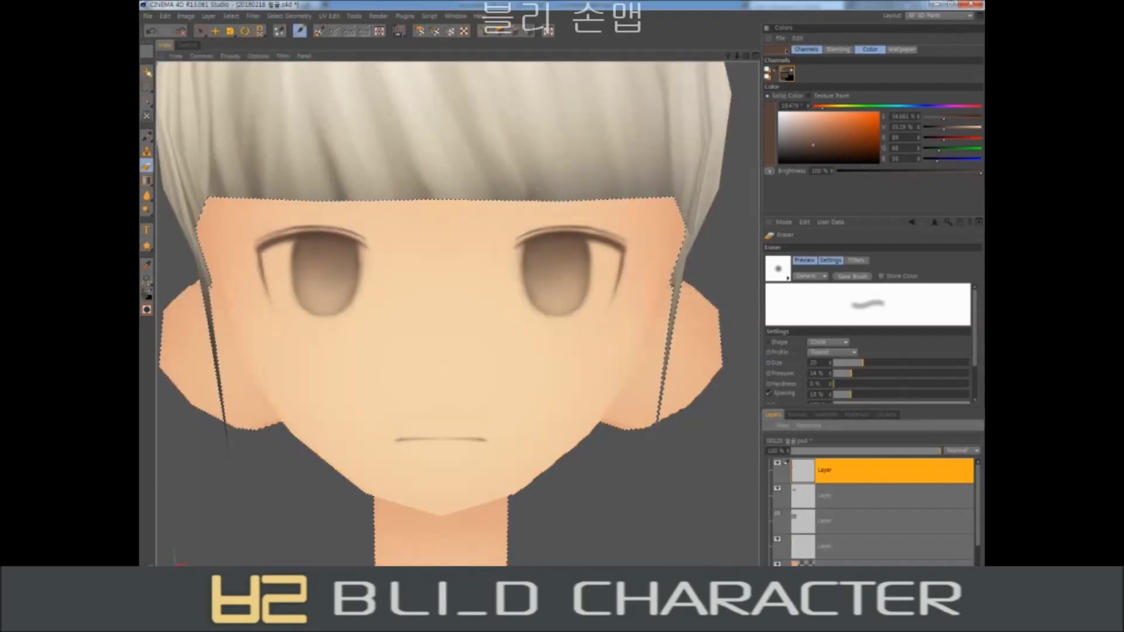
scroll(456, 310, down, 5)
scroll(456, 310, up, 5)
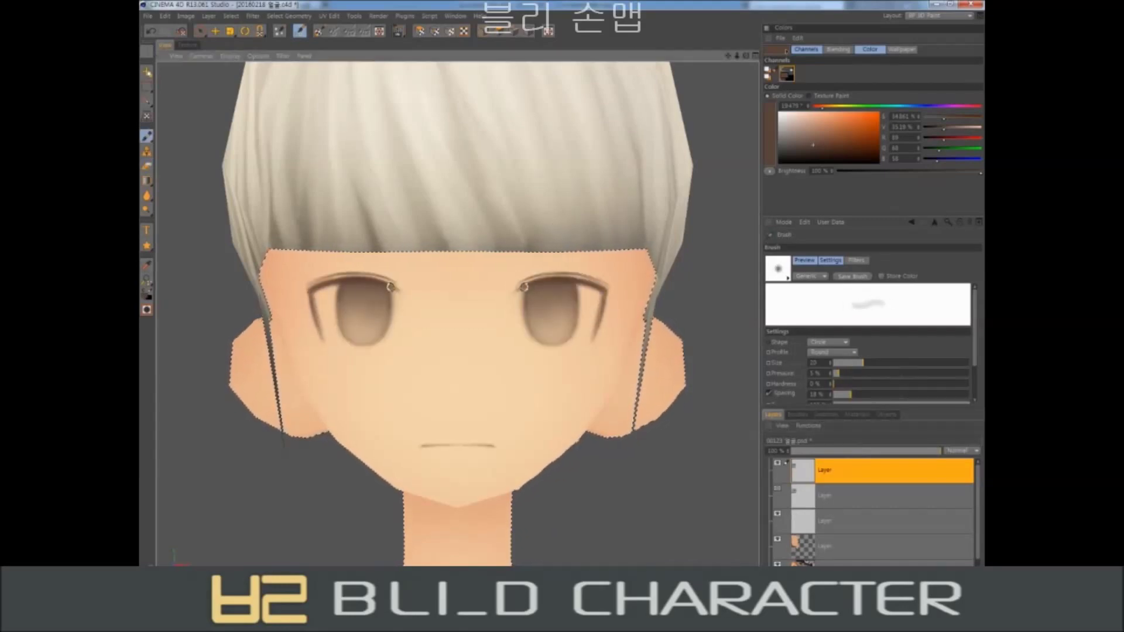
Darken the upper lash lines and outer eye edges, softening their lower ends with the Eraser.
middle_drag(374, 279, 397, 292)
mouse_move(315, 289)
middle_down()
mouse_move(389, 284)
mouse_move(359, 276)
middle_up()
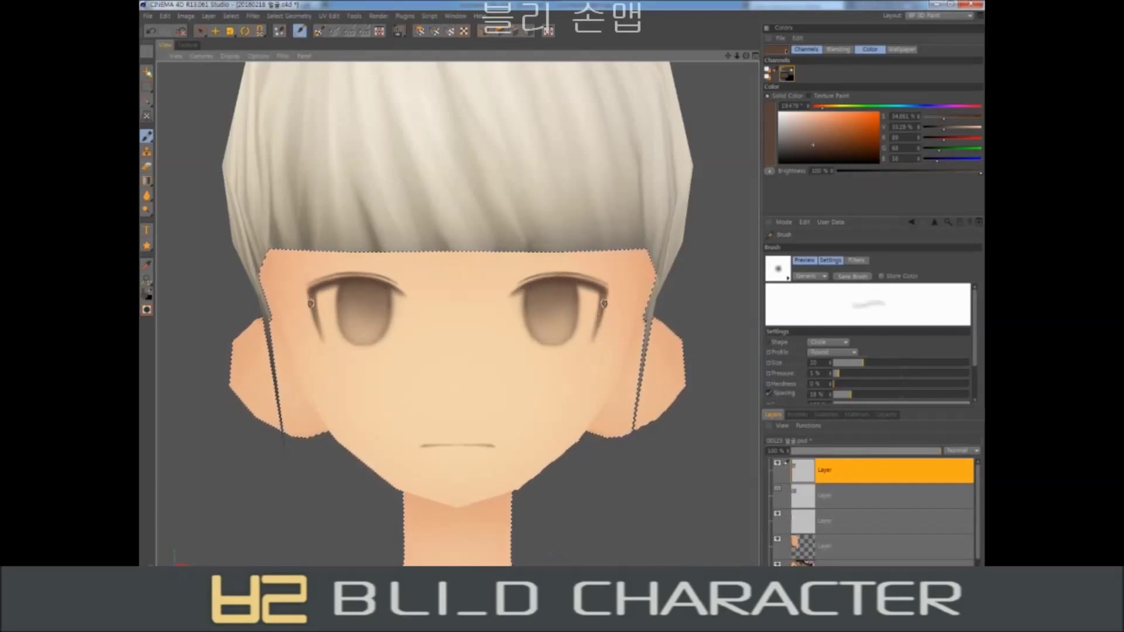
middle_drag(320, 340, 316, 316)
key(e)
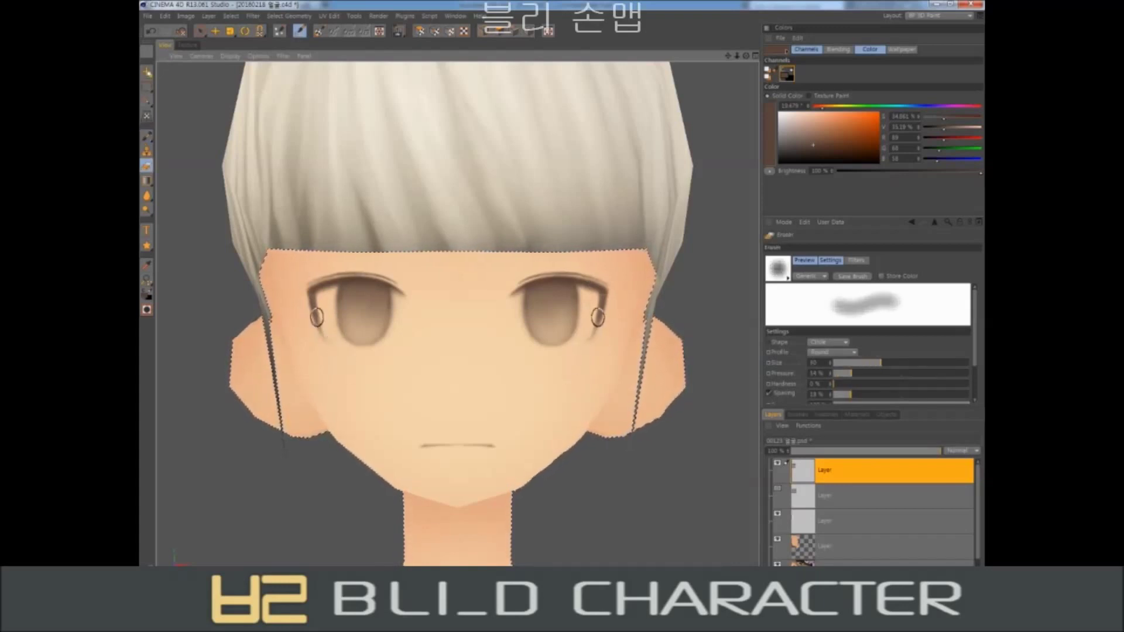
key(b)
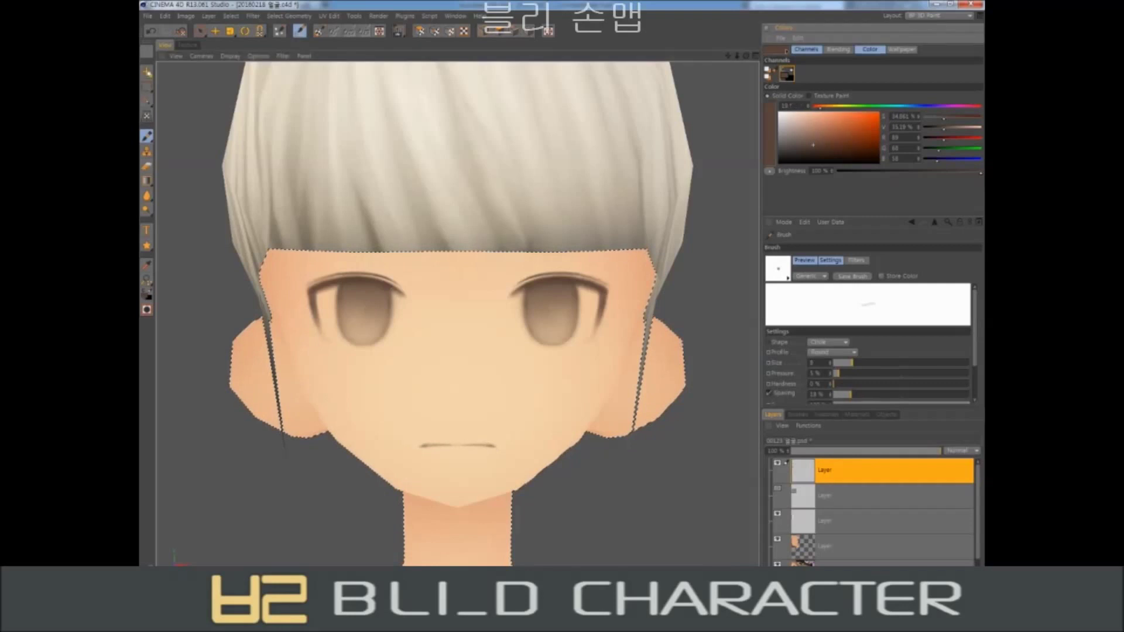
Paint a brown shadow below the mouth line and blend it with tones sampled around the mouth.
click(817, 137)
middle_drag(462, 453, 457, 450)
mouse_move(457, 450)
mouse_down()
mouse_move(476, 466)
mouse_move(459, 464)
mouse_move(484, 460)
mouse_up()
middle_drag(484, 460, 457, 469)
ctrl+click(457, 454)
ctrl+click(457, 463)
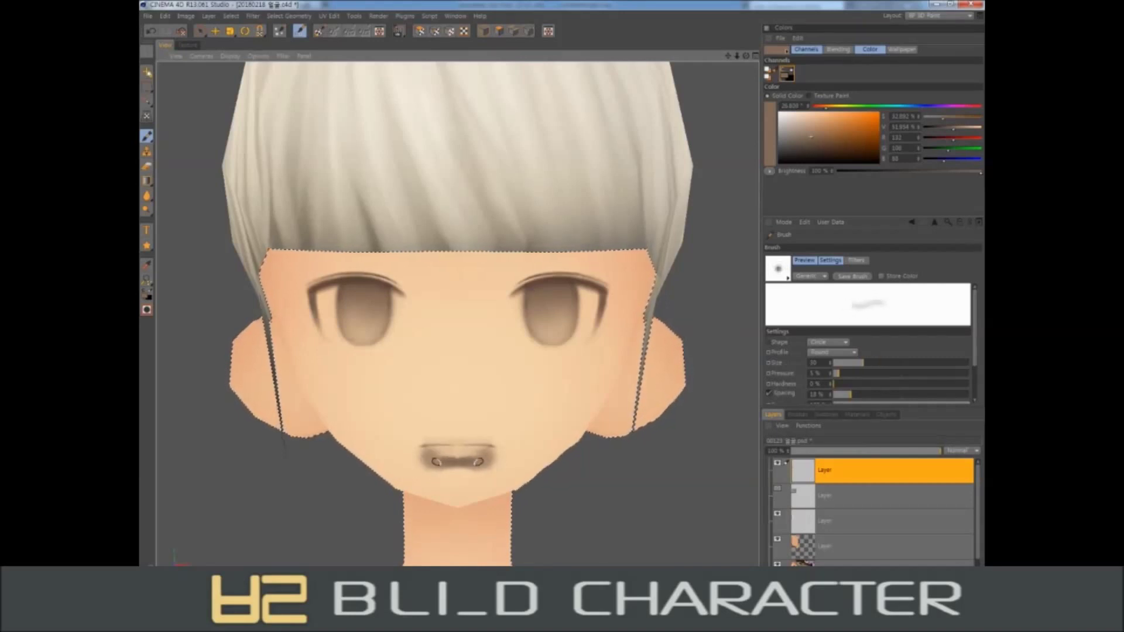
ctrl+click(476, 448)
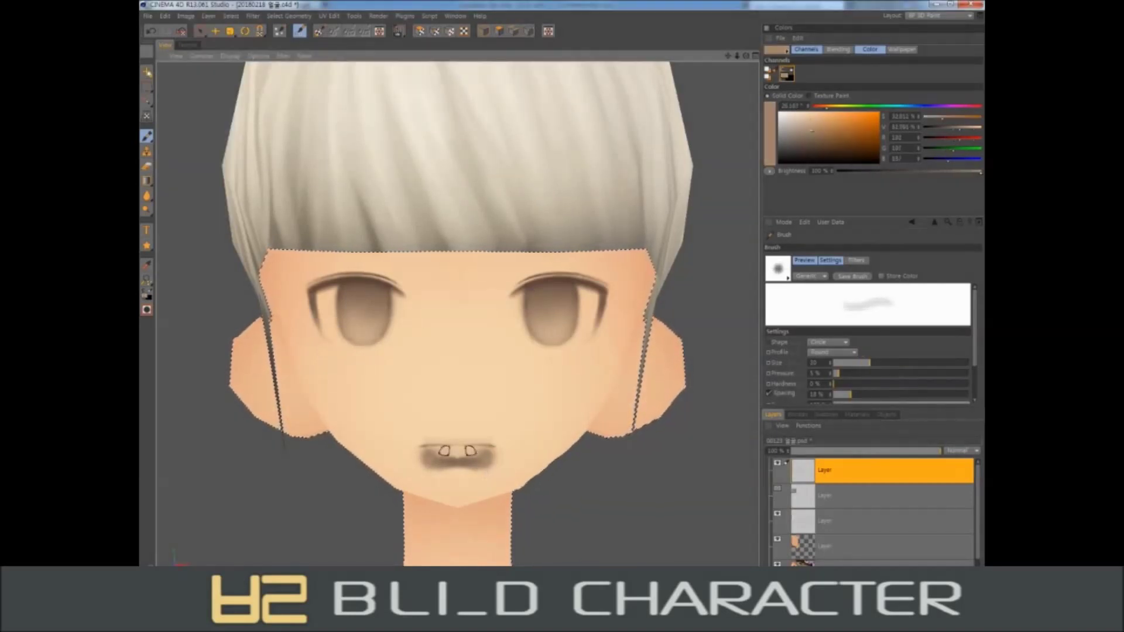
mouse_move(475, 448)
middle_down()
mouse_move(451, 468)
mouse_move(451, 447)
mouse_move(462, 466)
mouse_move(457, 524)
middle_up()
Erase the lip shadow down to a small soft patch under the centre of the mouth.
key(e)
key(ctrl+z)
mouse_move(415, 455)
middle_down()
mouse_move(407, 462)
mouse_move(426, 451)
middle_up()
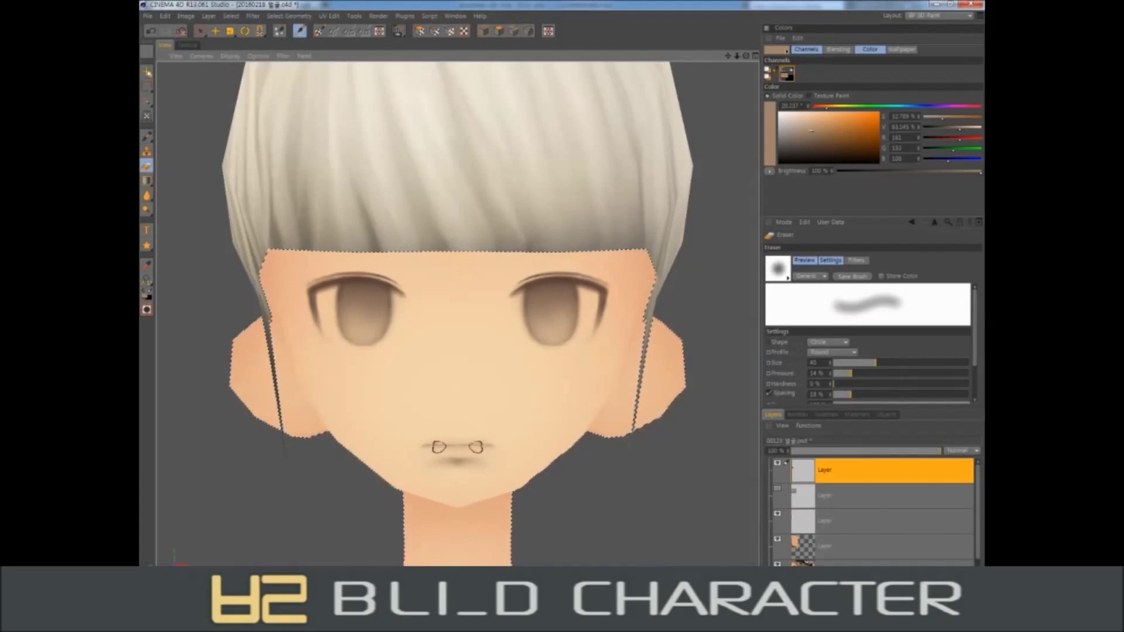
middle_drag(457, 563, 457, 460)
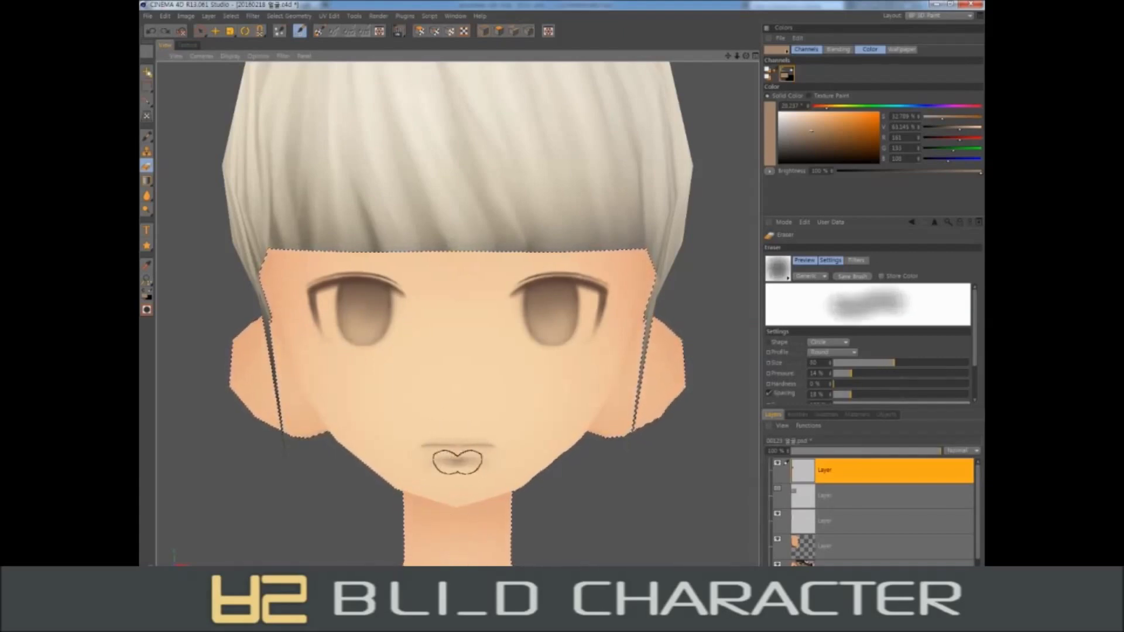
Refine the mouth line, its corners and the lower-lip shadow using sampled brown and skin tones.
key(b)
mouse_move(406, 415)
middle_down()
mouse_move(457, 458)
mouse_move(457, 445)
mouse_move(477, 444)
mouse_move(445, 445)
mouse_move(471, 445)
middle_up()
middle_drag(397, 444, 422, 447)
ctrl+click(426, 444)
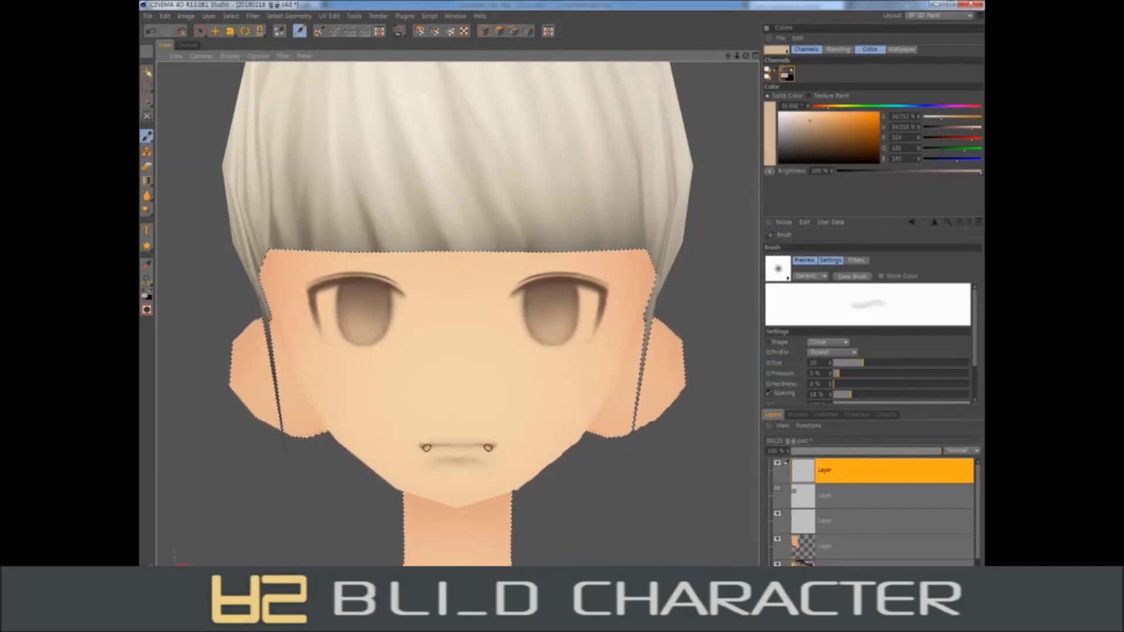
ctrl+click(428, 446)
ctrl+click(437, 445)
mouse_move(456, 459)
middle_down()
mouse_move(417, 446)
mouse_move(449, 436)
mouse_move(454, 342)
middle_up()
ctrl+click(434, 464)
ctrl+click(457, 437)
ctrl+click(417, 446)
ctrl+click(417, 447)
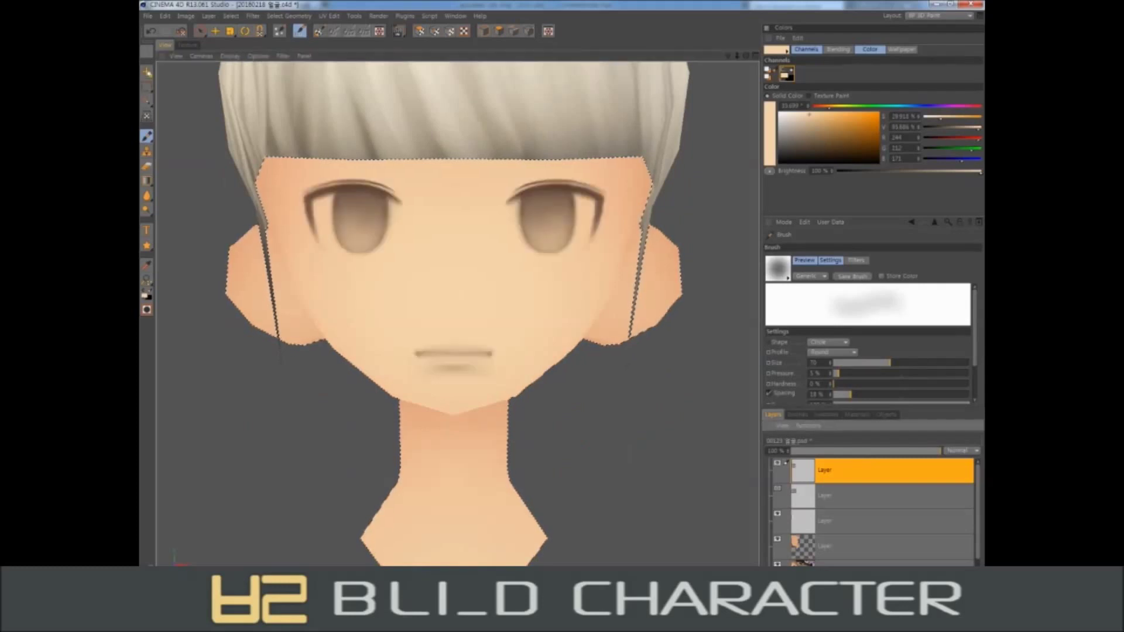
Place a new empty layer directly below the top layer and undo the surplus layer changes.
drag(824, 470, 824, 496)
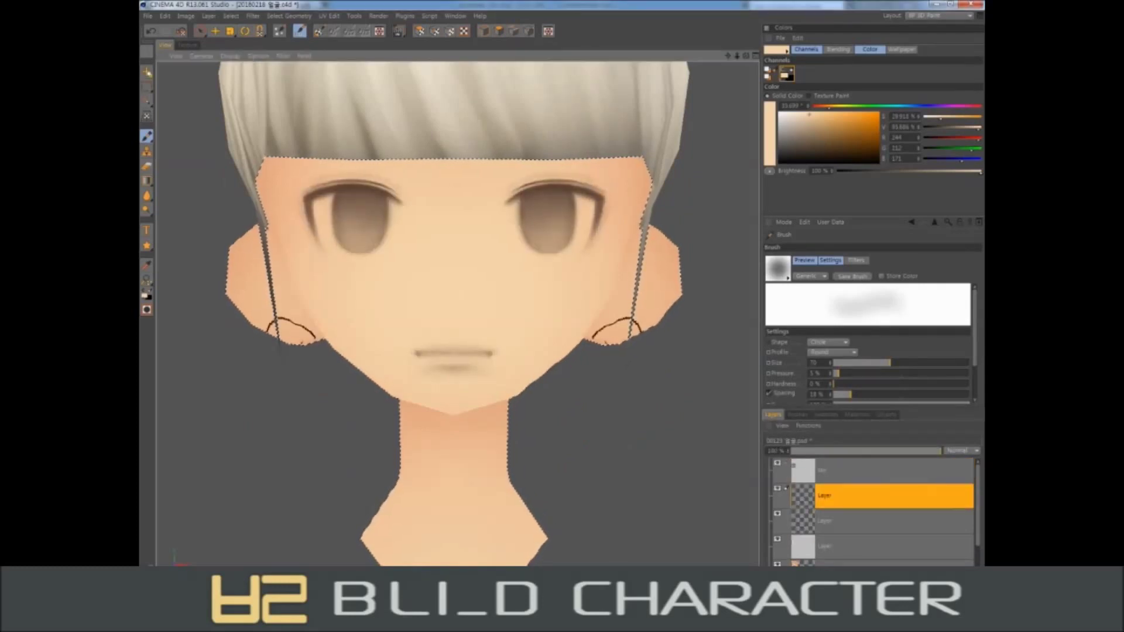
key(ctrl+z)
key(ctrl+z)
key(ctrl+z)
key(ctrl+z)
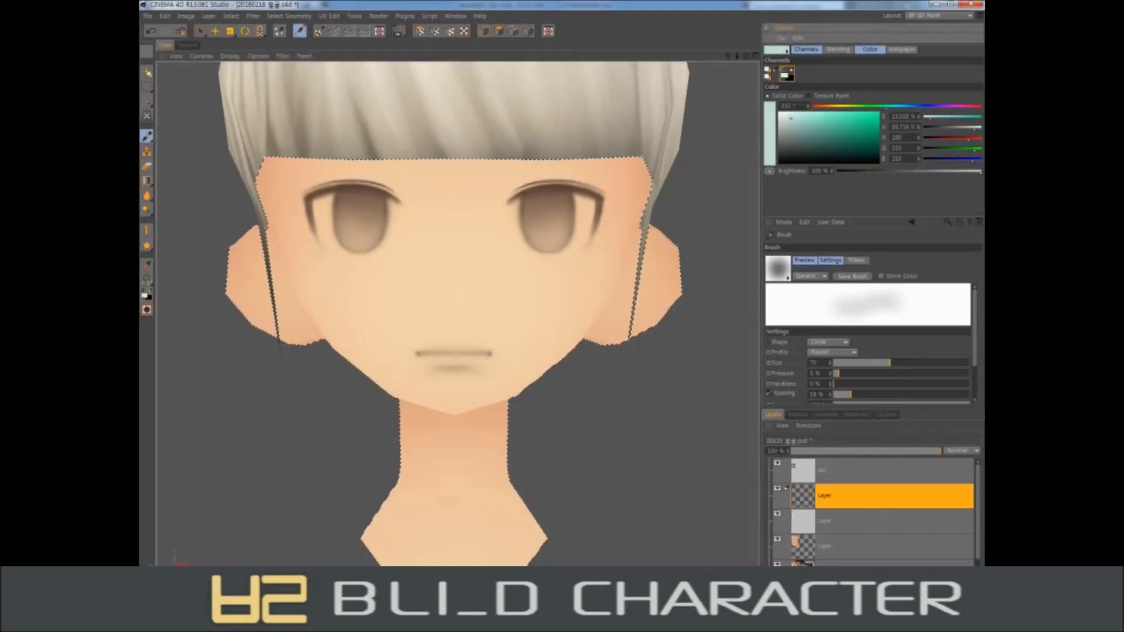
Choose a pale blue and paint the whites of both eyes beside the irises, undoing and redoing trial strokes.
key(ctrl+z)
key(ctrl+z)
key(ctrl+z)
key(ctrl+z)
key(ctrl+z)
key(ctrl+z)
key(ctrl+z)
key(ctrl+y)
key(ctrl+y)
key(ctrl+y)
key(ctrl+y)
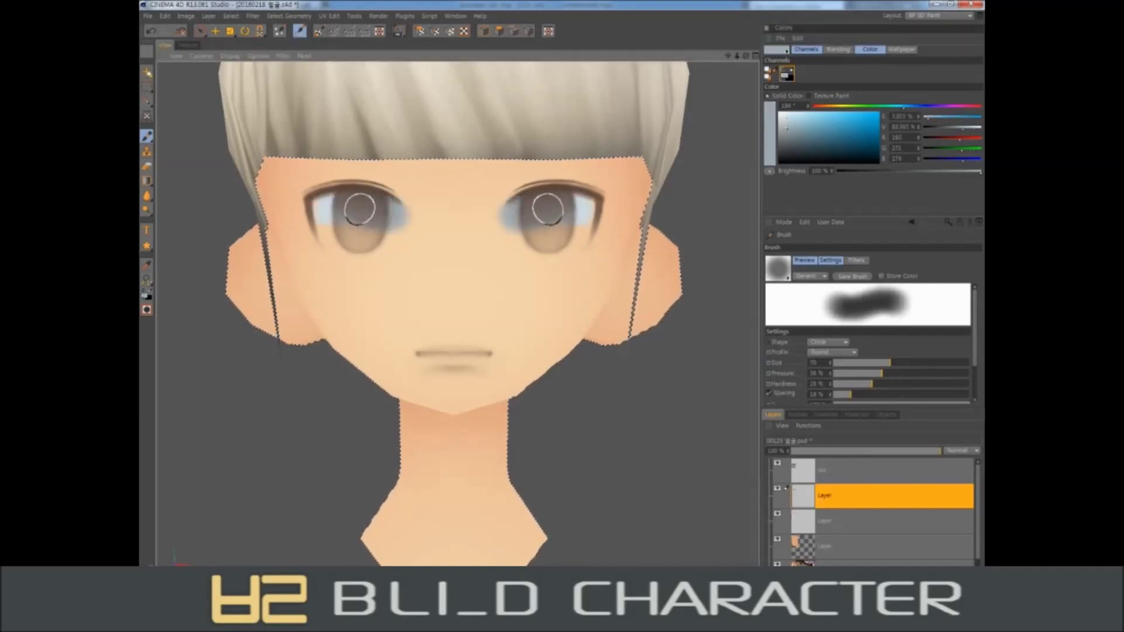
Extend the pale blue-grey eye whites down to the lower edges of both eyes and across the irises.
key(ctrl+z)
key(ctrl+z)
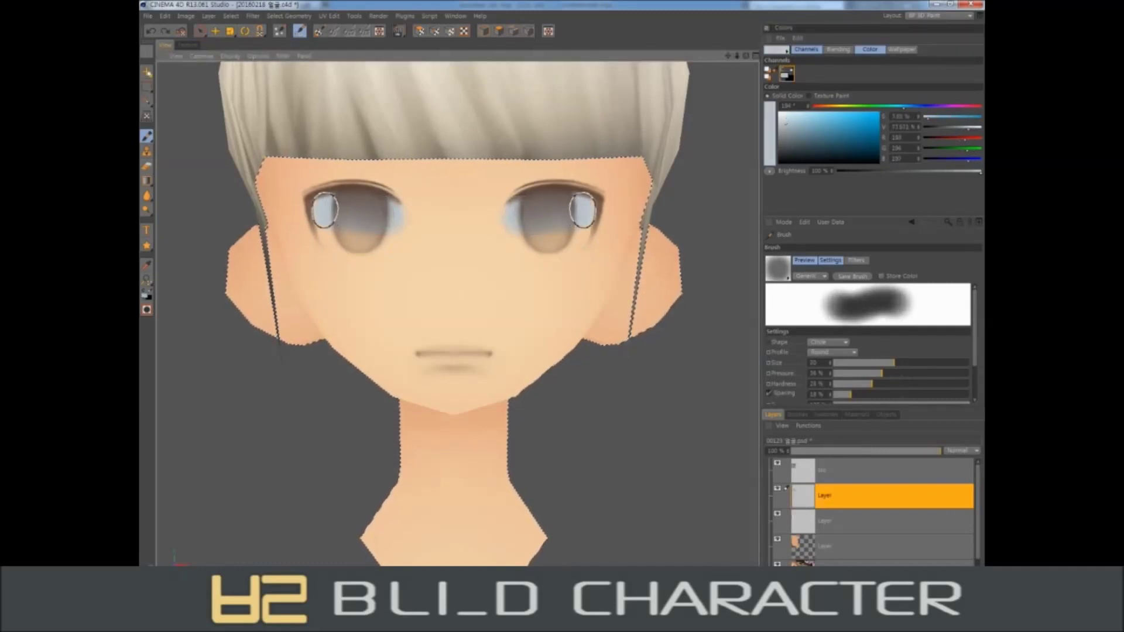
key(ctrl+y)
key(ctrl+y)
key(ctrl+y)
key(ctrl+y)
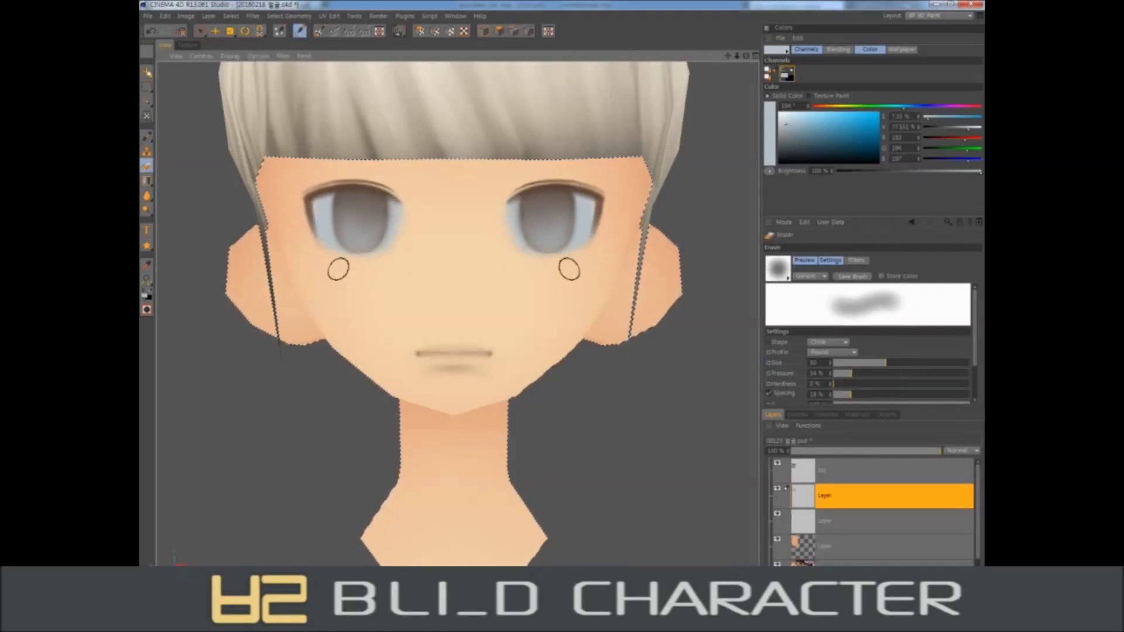
Try trimming the pale blue paint around the inner and lower eye edges with a soft Eraser, undoing the strokes.
key(ctrl+z)
key(ctrl+z)
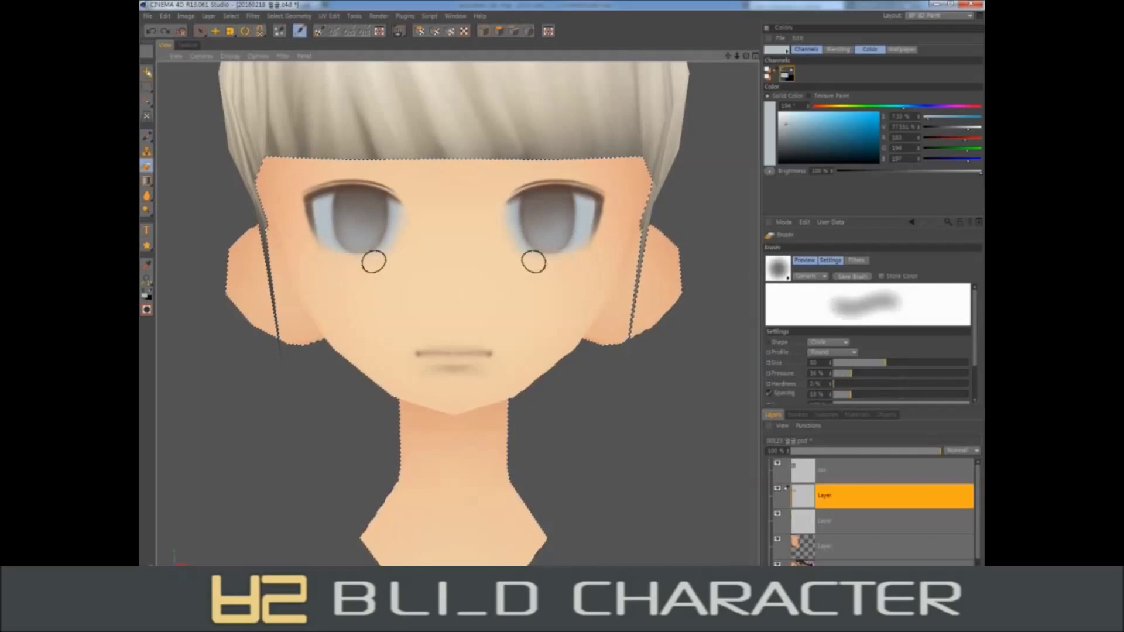
key(ctrl+y)
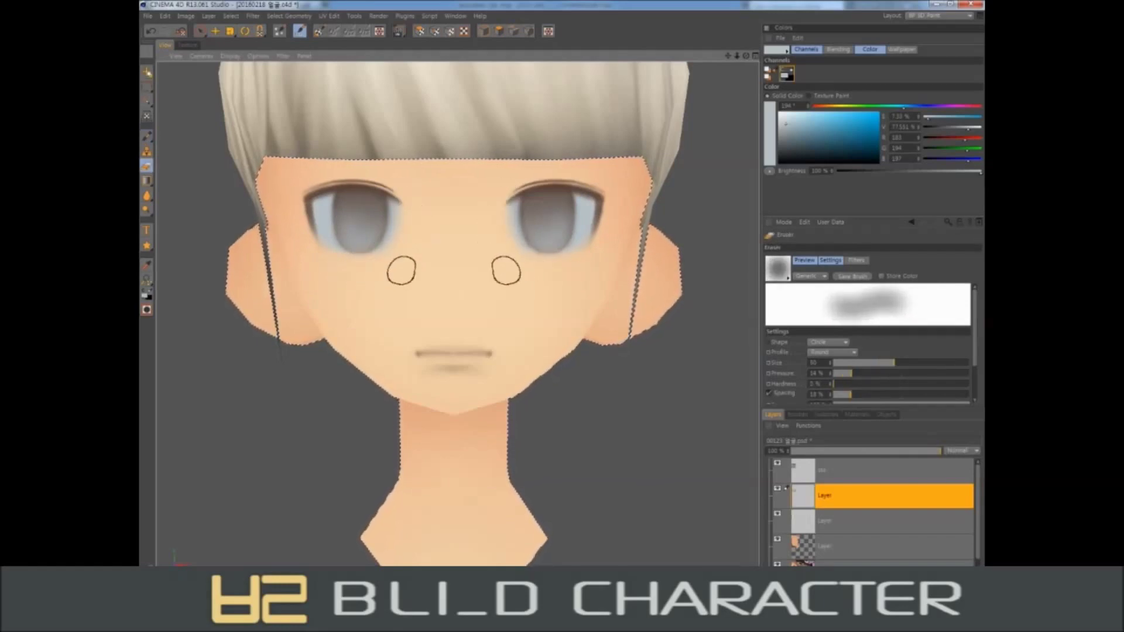
key(ctrl+z)
key(ctrl+z)
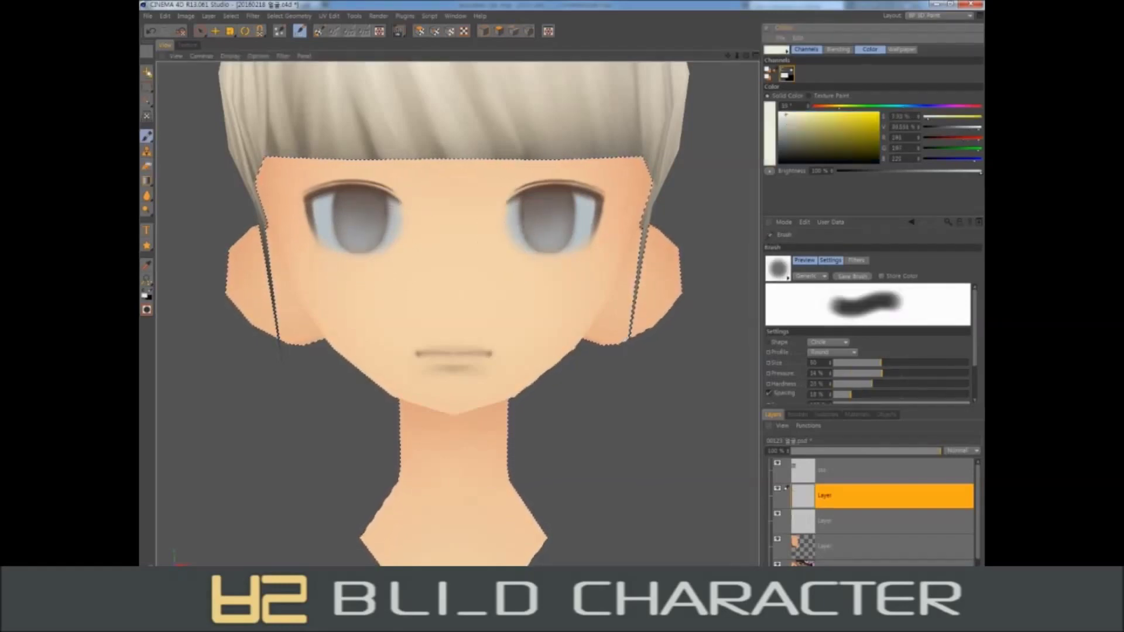
Paint the eye whites off-white with a soft low-pressure brush, and blend sampled skin tone along the lower edges of both eyes.
key(ctrl+z)
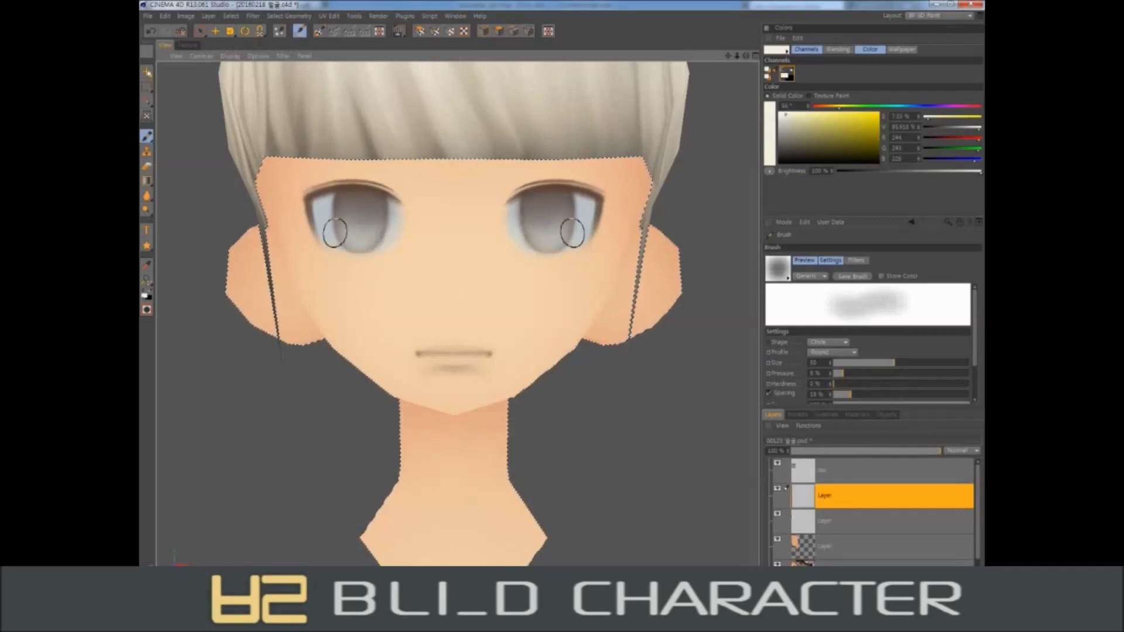
middle_drag(326, 231, 322, 227)
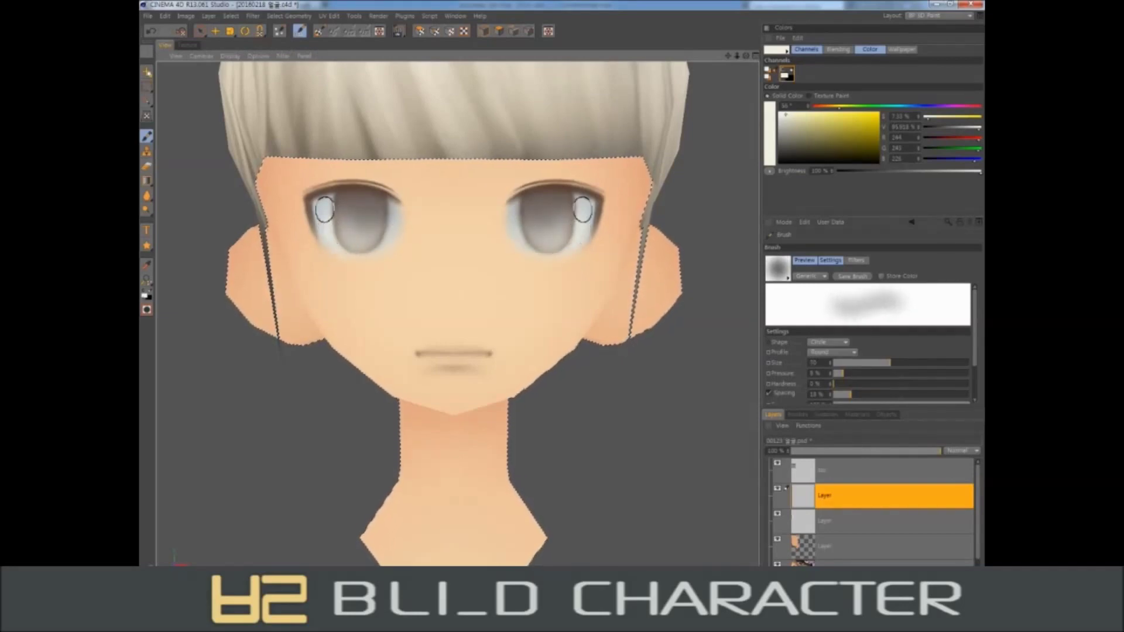
mouse_move(369, 253)
middle_down()
mouse_move(373, 236)
mouse_move(314, 238)
middle_up()
ctrl+click(392, 256)
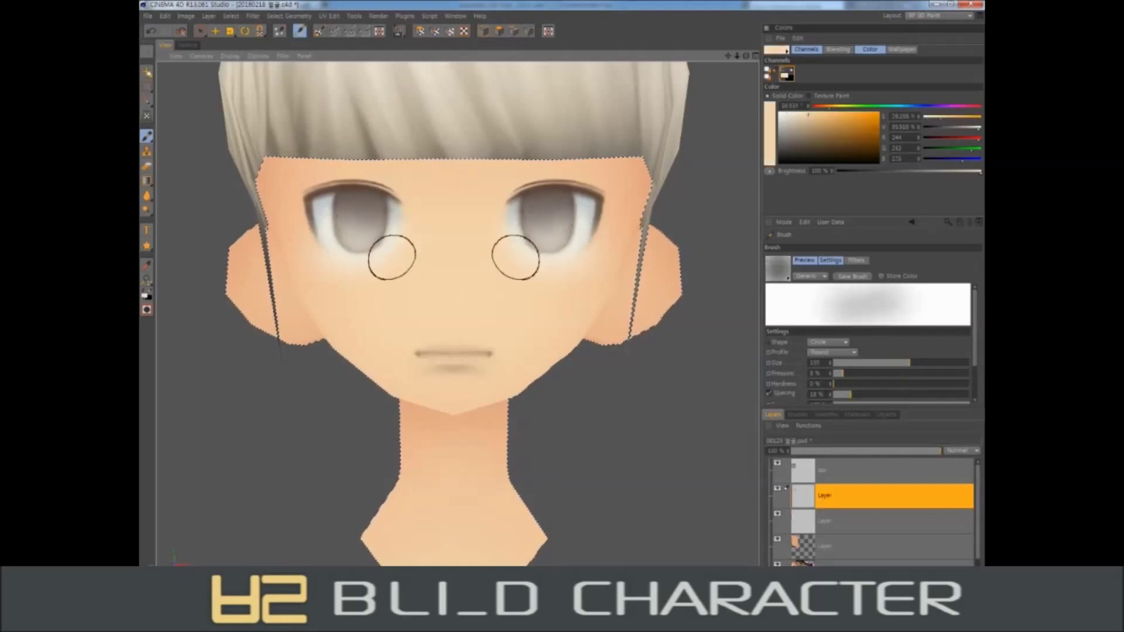
mouse_move(391, 256)
middle_down()
mouse_move(389, 238)
mouse_move(364, 271)
mouse_move(368, 262)
middle_up()
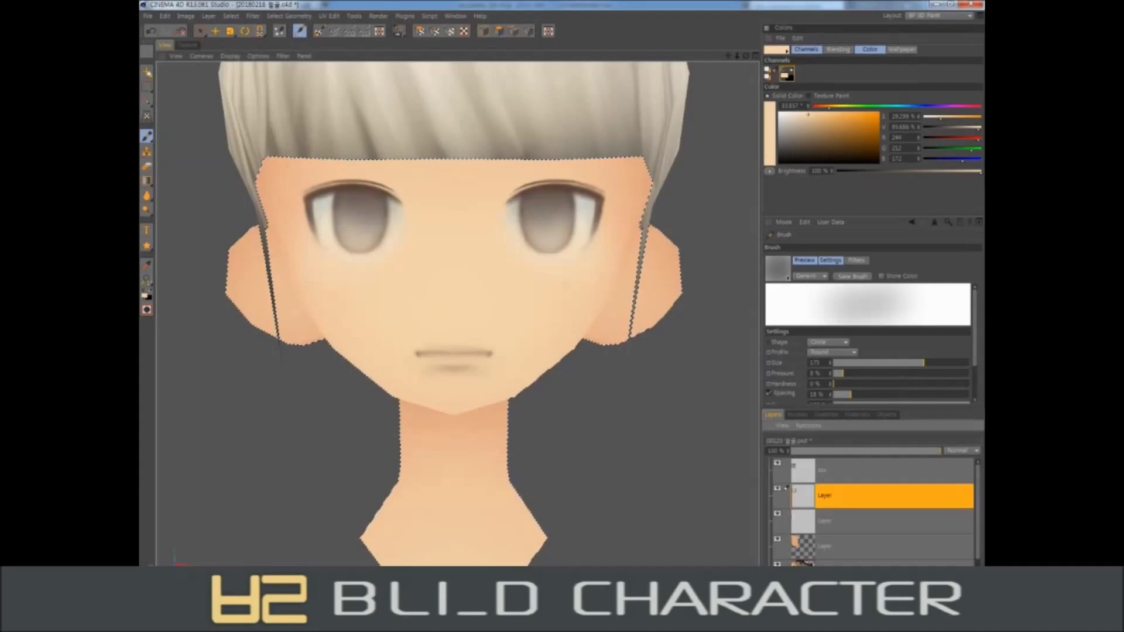
Lower the eye-white layer's opacity to about 50% and pick a lighter cream for softening the inner eye edges with a large soft brush.
click(866, 451)
scroll(457, 321, up, 3)
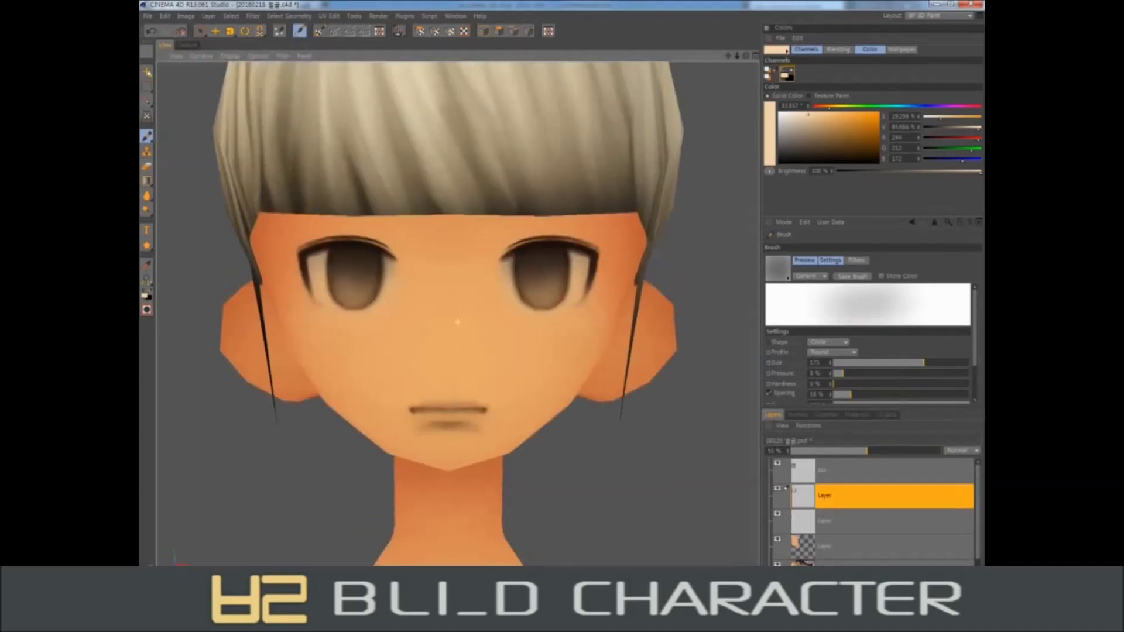
scroll(457, 322, down, 3)
scroll(457, 321, up, 2)
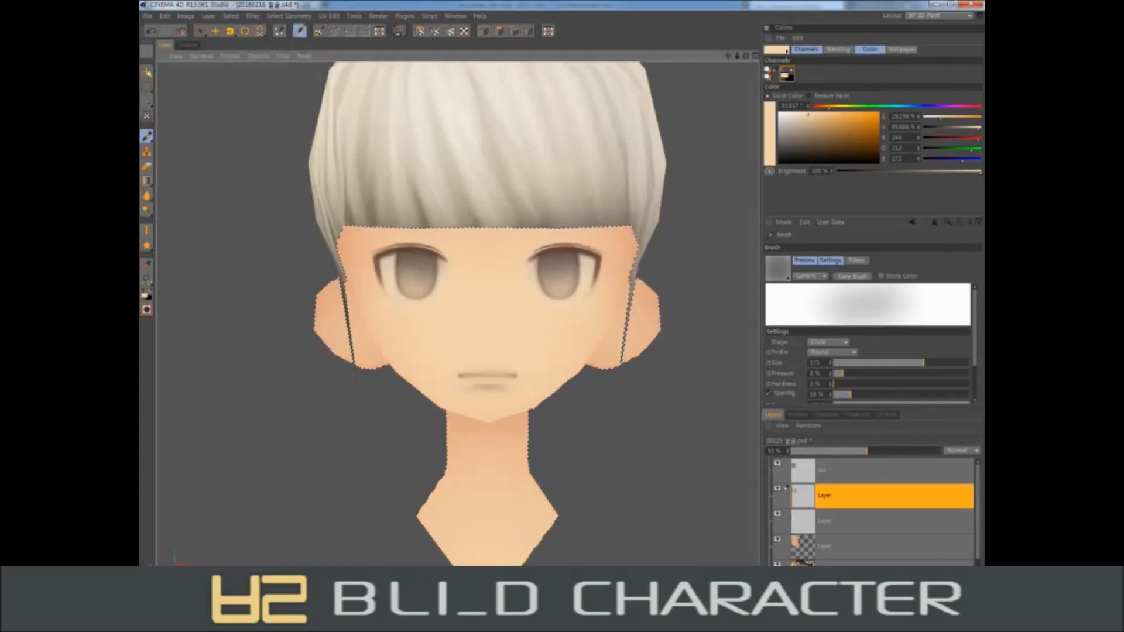
click(800, 114)
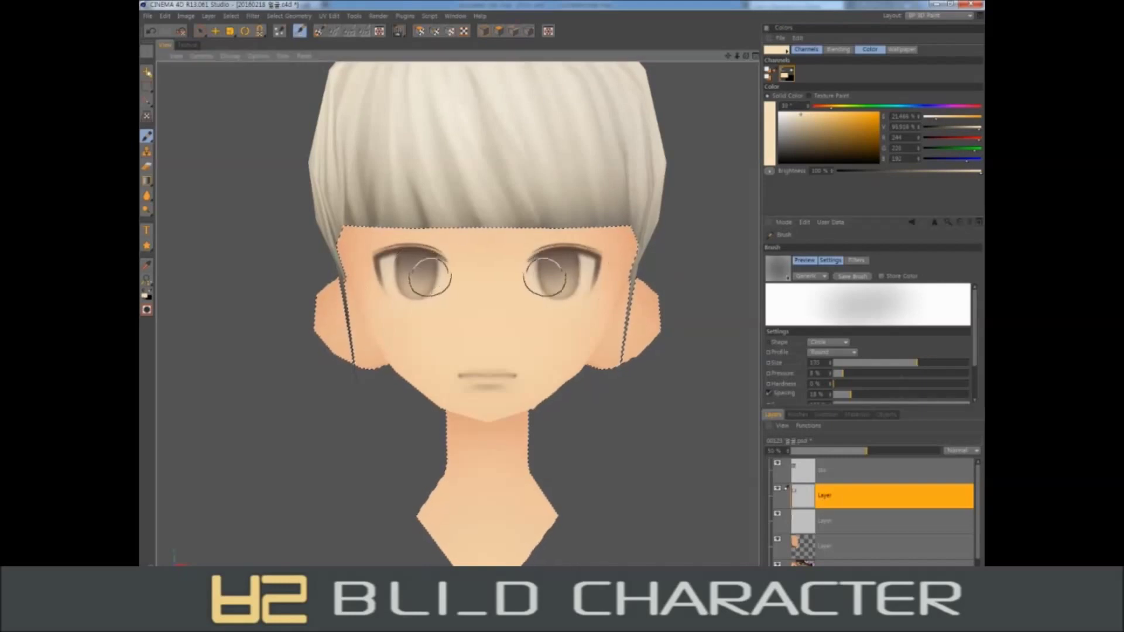
middle_drag(431, 275, 436, 278)
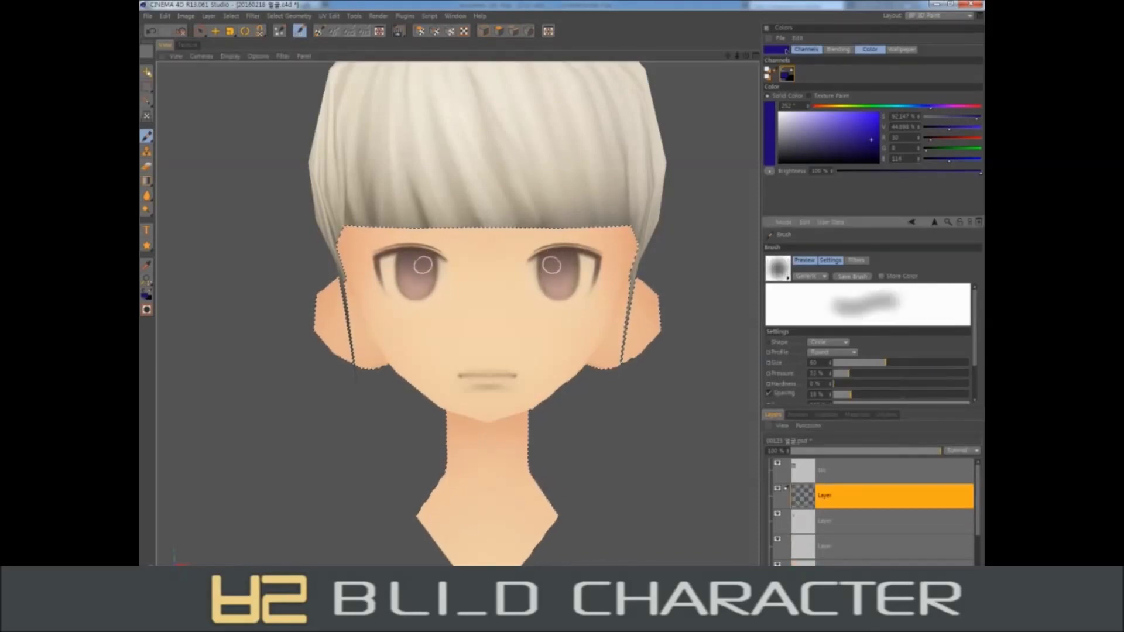
Deepen the upper irises with soft dark blue on the new layer and erase overspill from the outer eye whites.
middle_drag(422, 265, 420, 256)
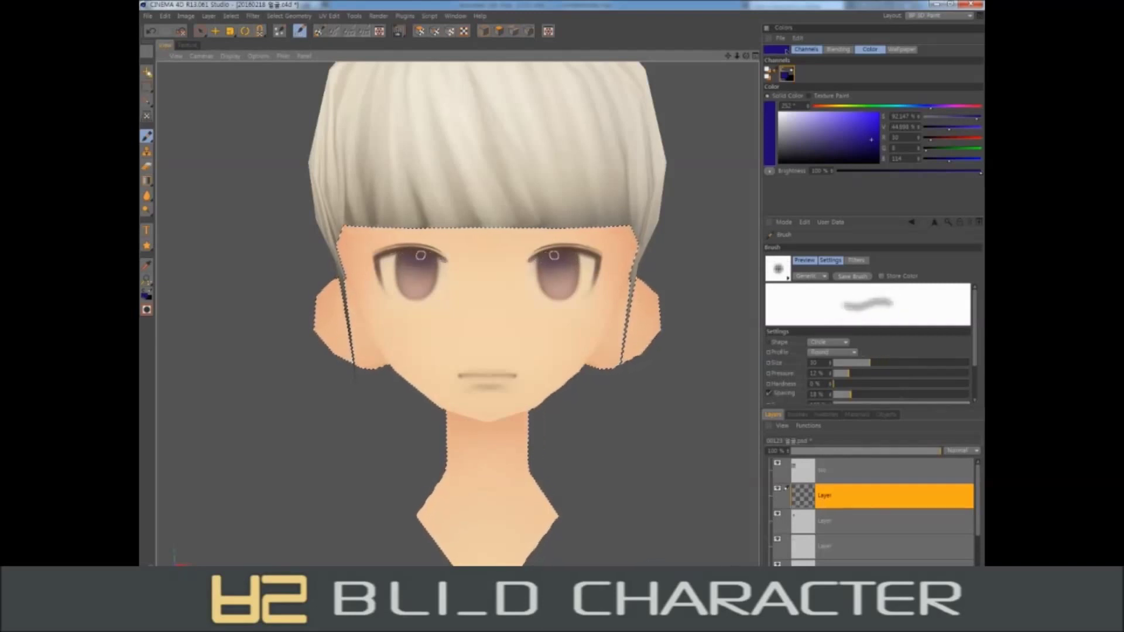
key(e)
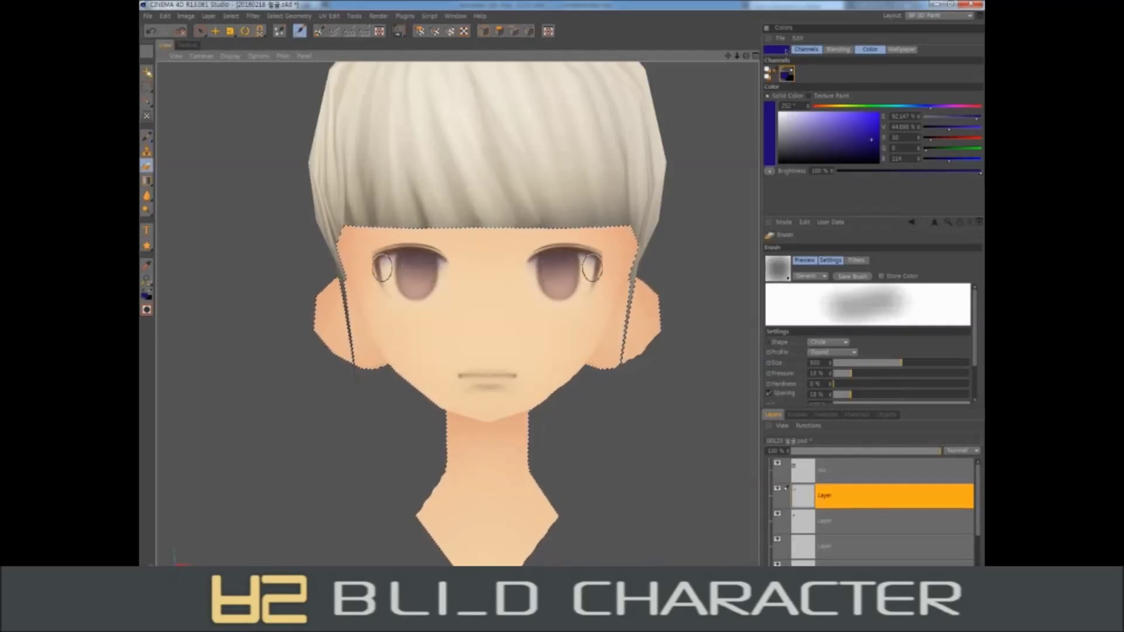
key(b)
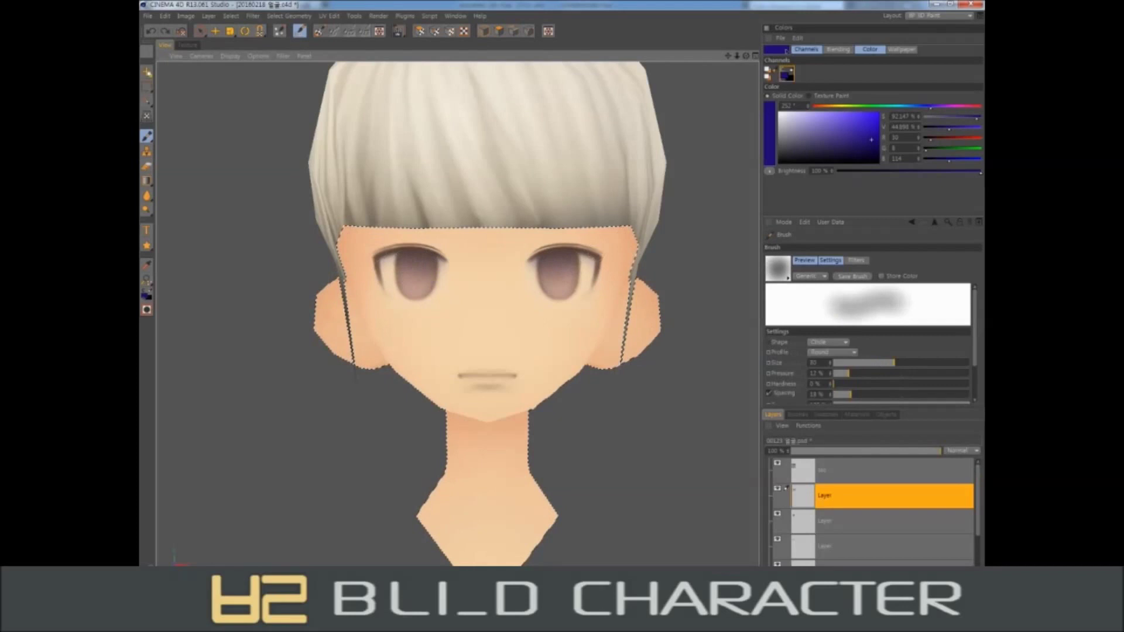
Tint the irises with pale cyan and turquoise, using a new top layer for the lower halves and undoing a trial stroke.
ctrl+click(423, 270)
click(813, 114)
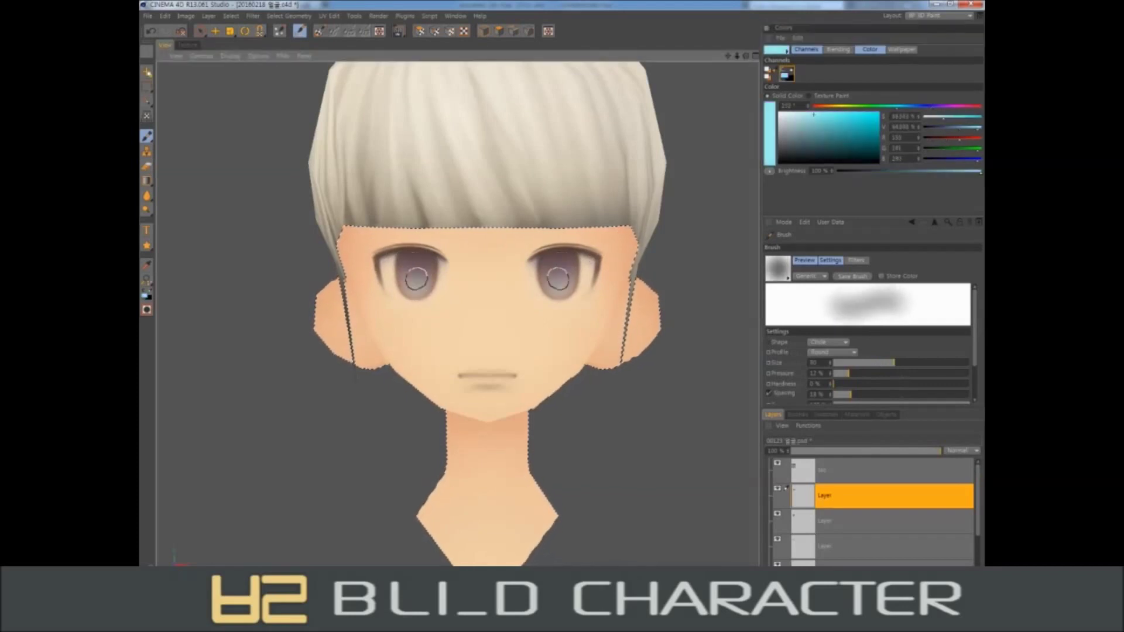
ctrl+drag(421, 272, 421, 278)
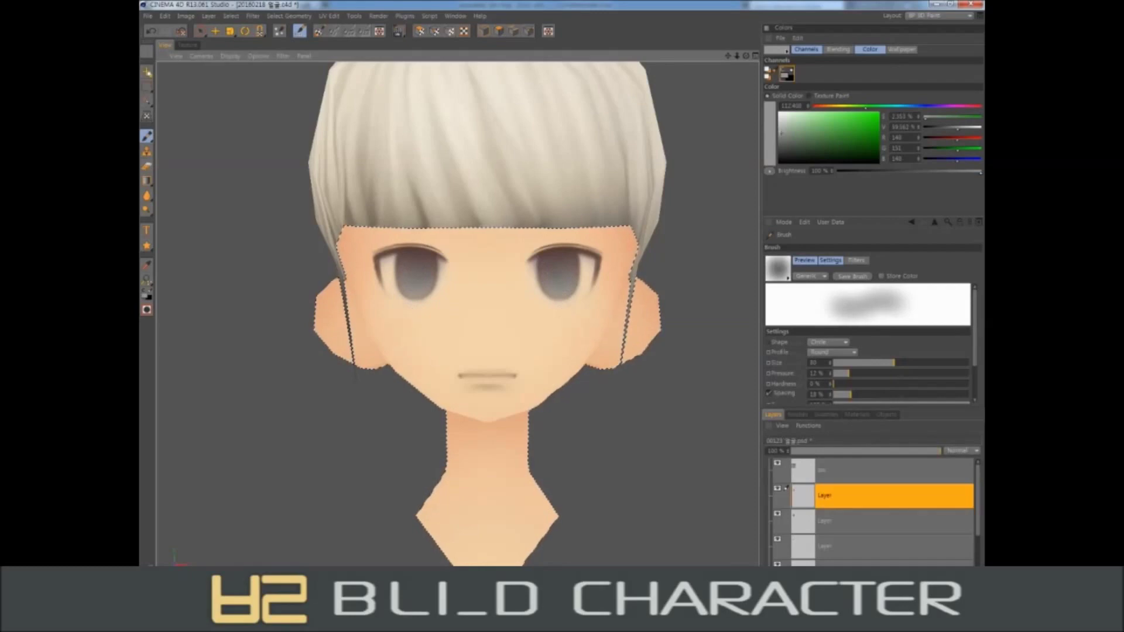
click(819, 113)
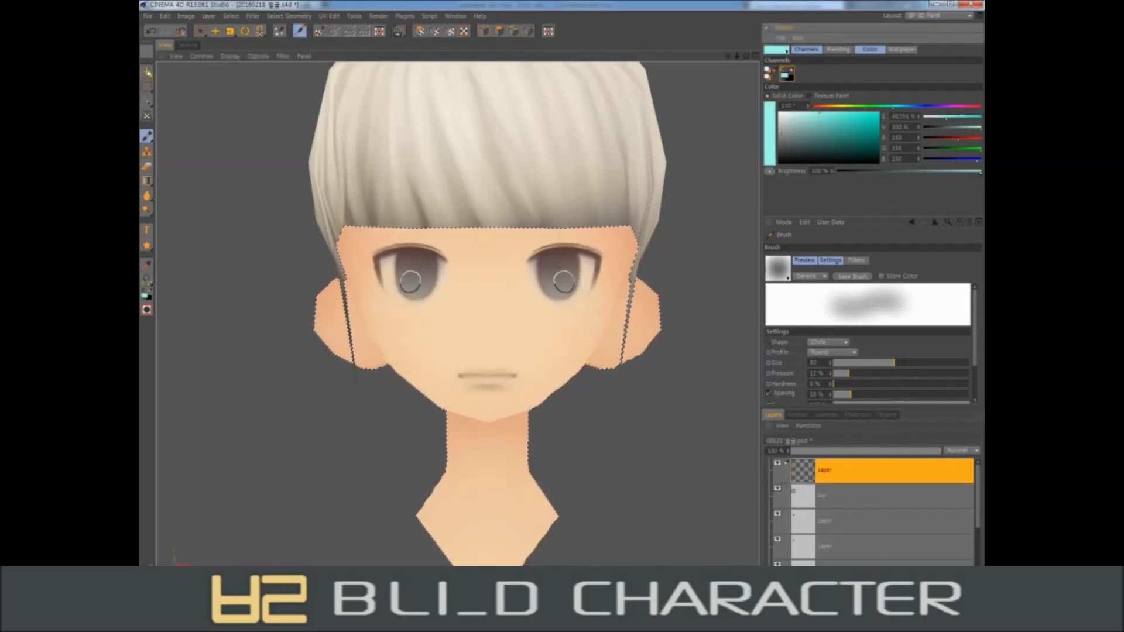
key(ctrl+z)
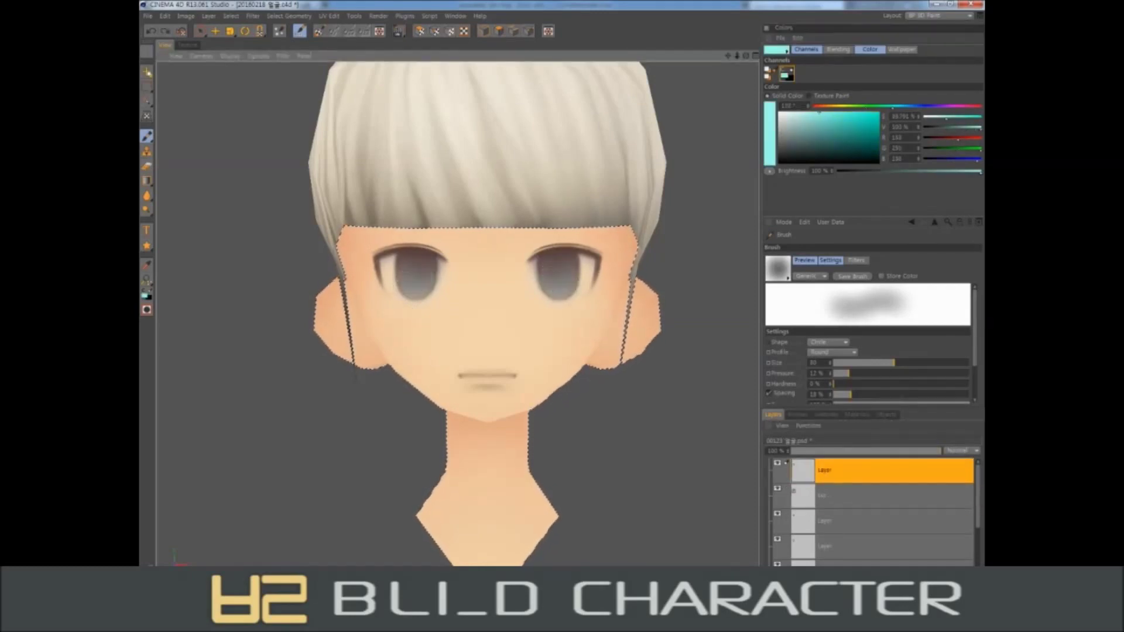
mouse_move(416, 286)
middle_down()
mouse_move(395, 275)
mouse_move(425, 277)
mouse_move(442, 262)
mouse_move(385, 258)
mouse_move(394, 255)
middle_up()
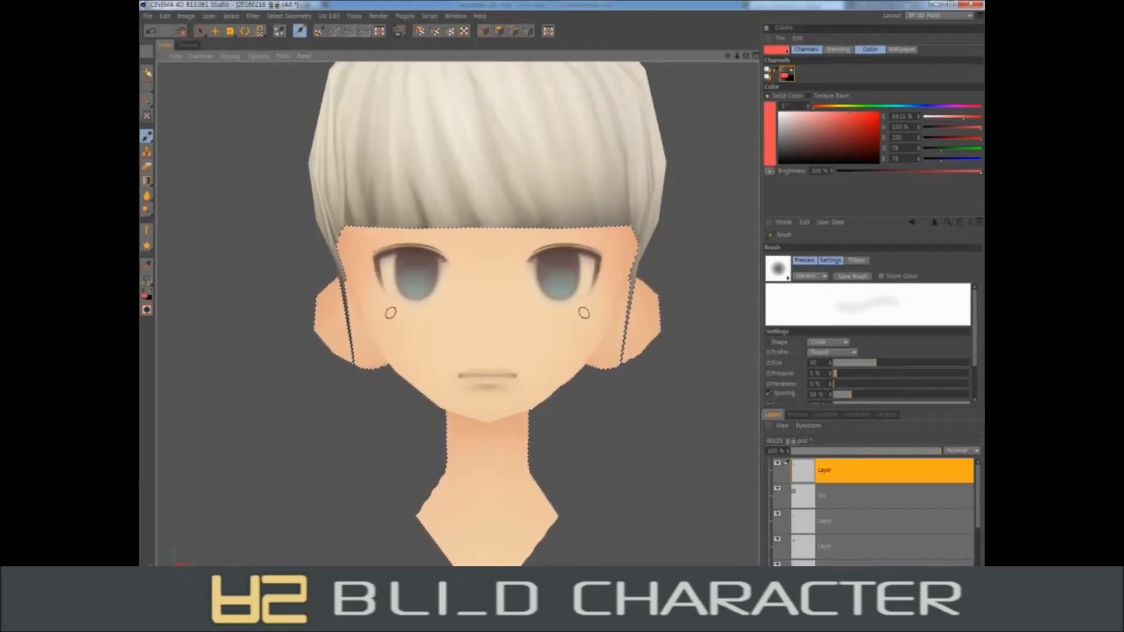
Add a faint red tint around the eye corners, and blend sampled skin and cream tones along the eye edges.
middle_drag(369, 266, 374, 265)
middle_drag(447, 265, 450, 264)
ctrl+click(436, 302)
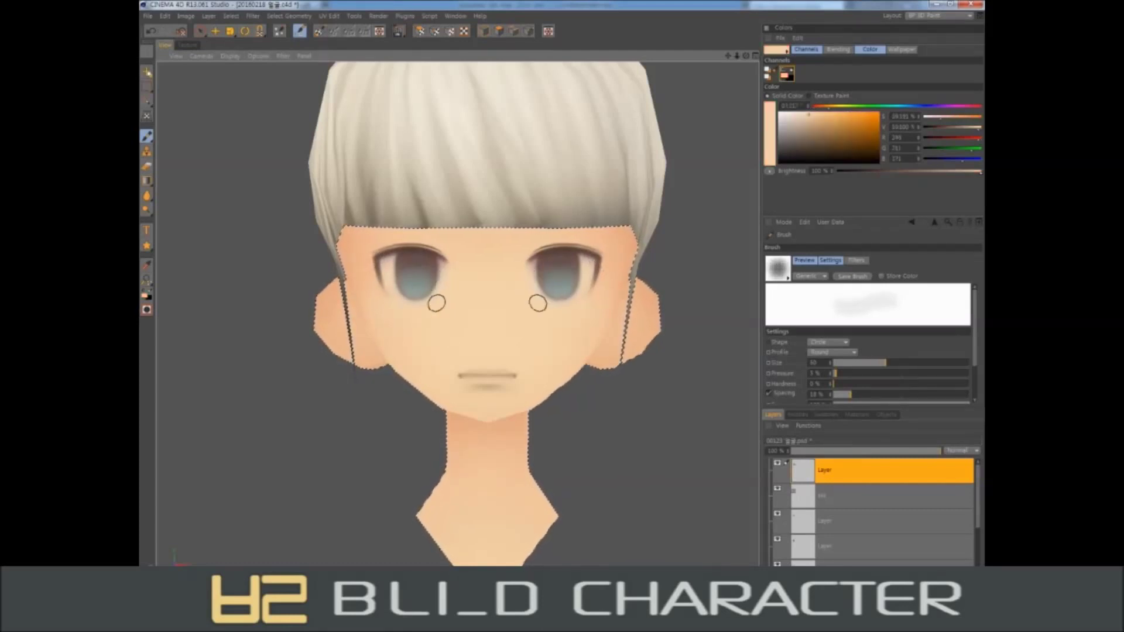
ctrl+click(443, 272)
mouse_move(443, 272)
middle_down()
mouse_move(419, 299)
mouse_move(395, 281)
mouse_move(437, 277)
mouse_move(420, 349)
middle_up()
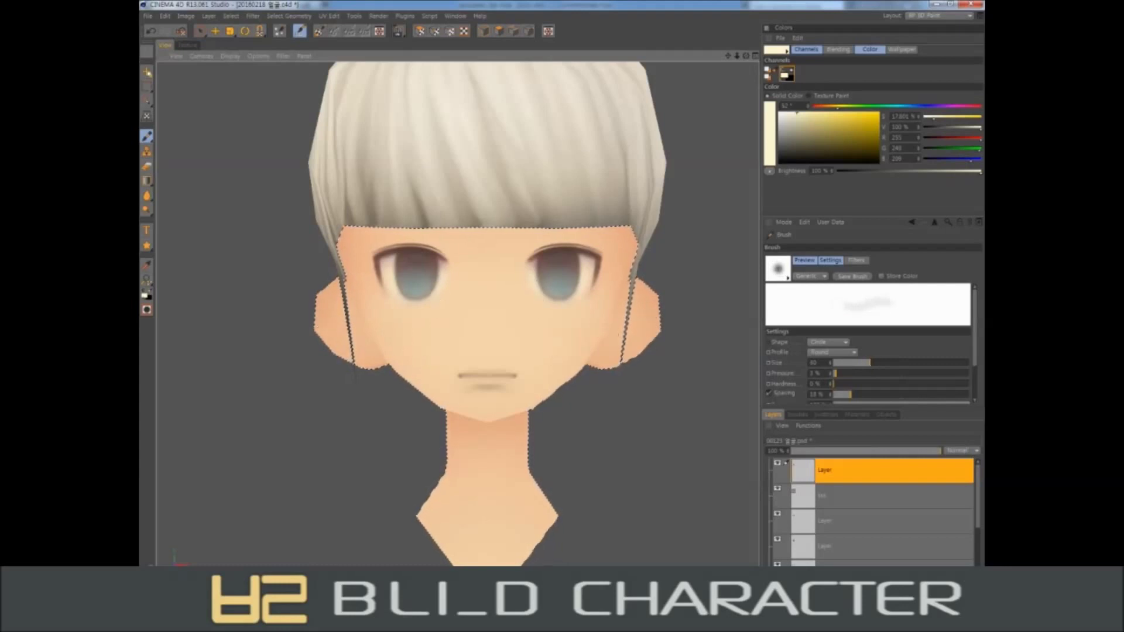
Blush the face softly with salmon pink using a large low-pressure brush, and blend with skin tone sampled between the eyes.
click(822, 115)
mouse_move(495, 381)
middle_down()
mouse_move(479, 371)
mouse_move(487, 281)
middle_up()
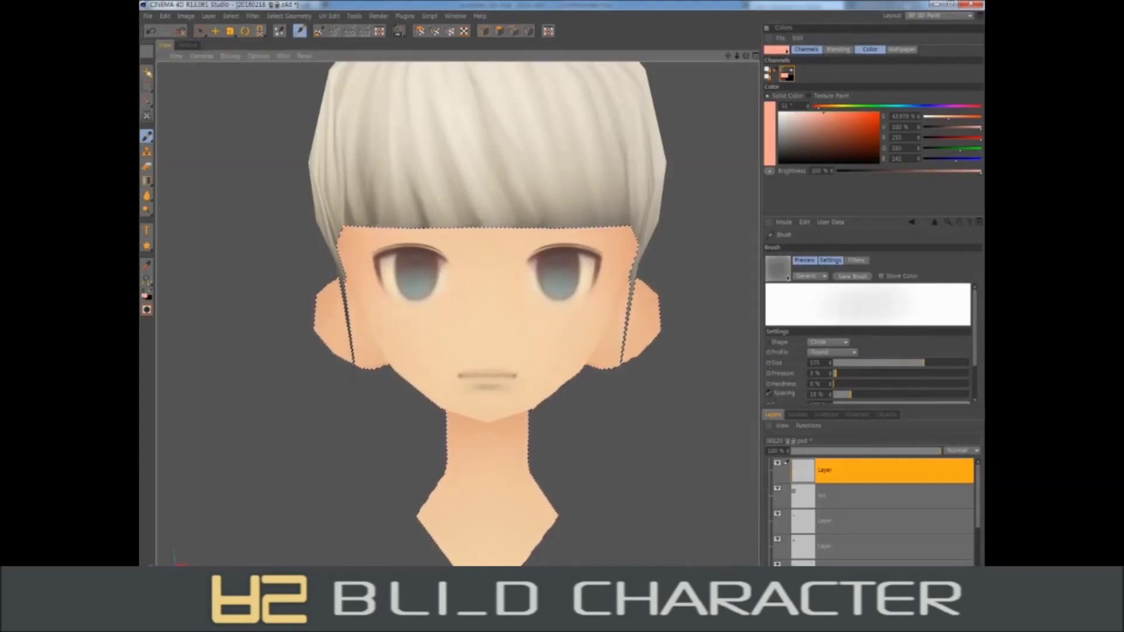
ctrl+click(477, 252)
mouse_move(477, 251)
middle_down()
mouse_move(436, 298)
mouse_move(446, 281)
mouse_move(445, 304)
mouse_move(454, 281)
middle_up()
Touch up the lower eye edges and upper lashes on the new top layer with cream and dark tones sampled around the eye.
ctrl+click(431, 281)
middle_drag(403, 323, 421, 309)
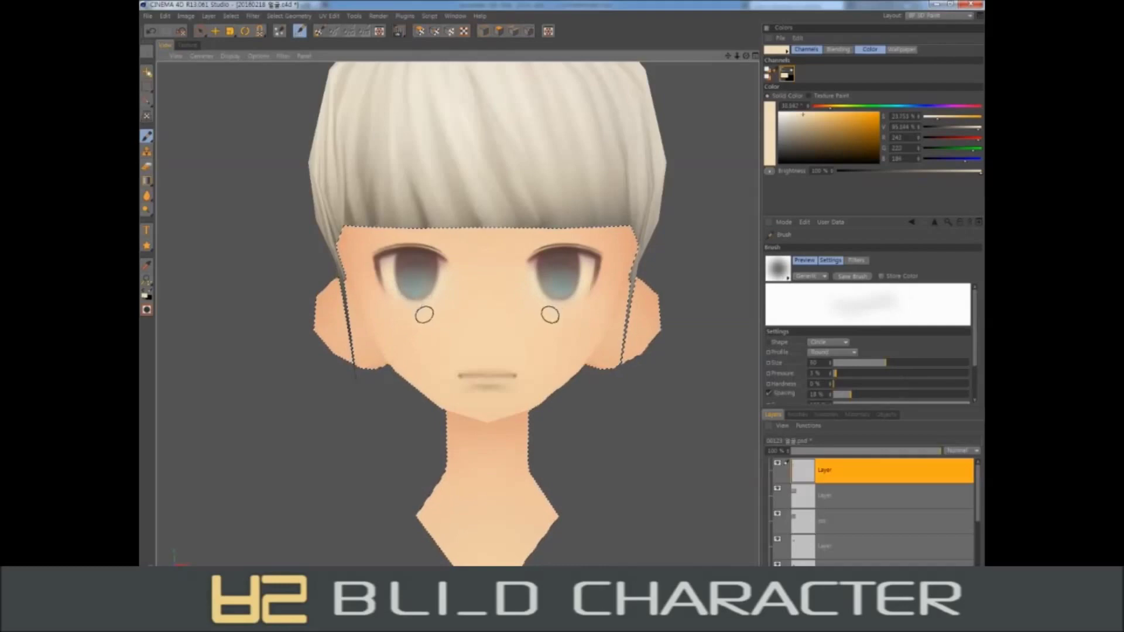
ctrl+click(379, 285)
middle_drag(374, 284, 409, 250)
ctrl+click(387, 257)
ctrl+click(403, 252)
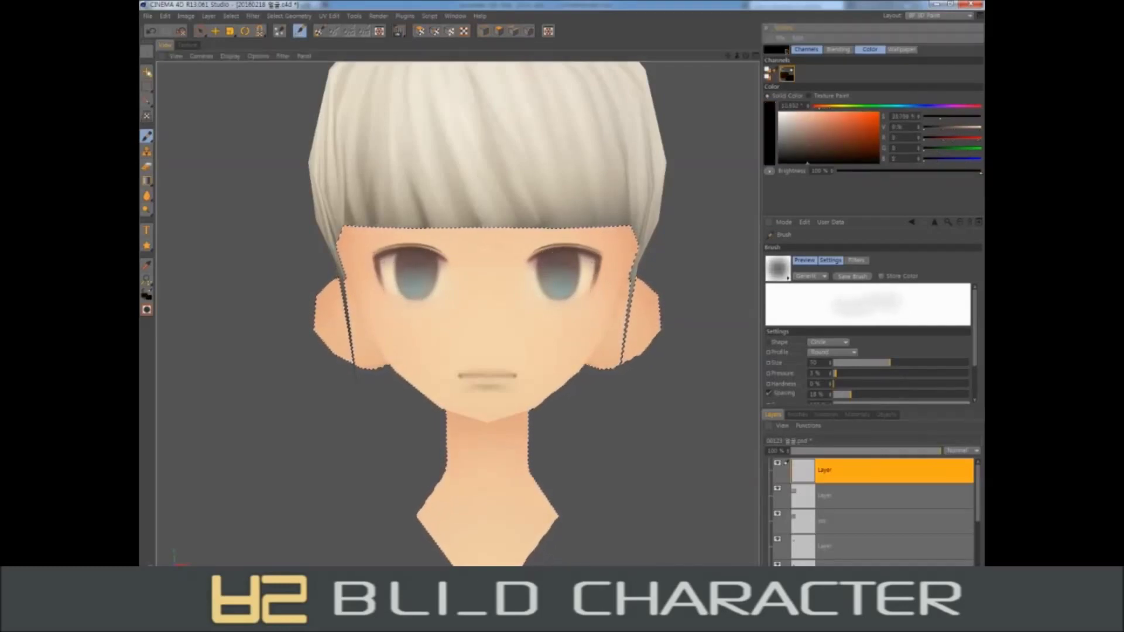
Shade the inner eye corners and outer eye whites with sampled dark and orange-brown tones, using a soft low-pressure brush.
middle_drag(459, 281, 446, 261)
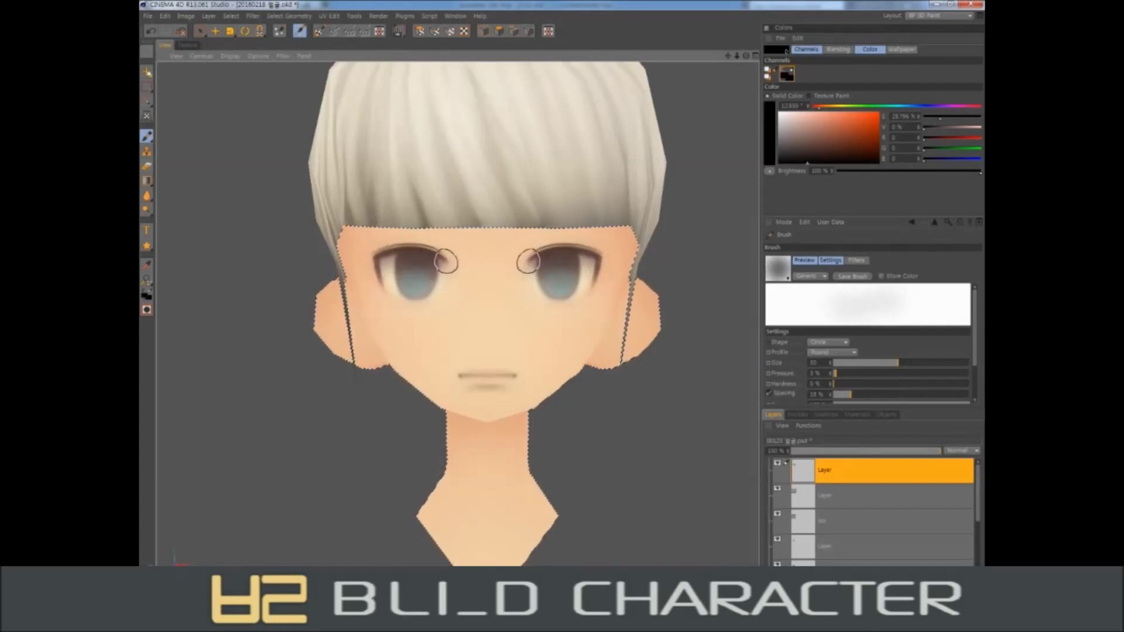
ctrl+click(444, 259)
ctrl+click(443, 257)
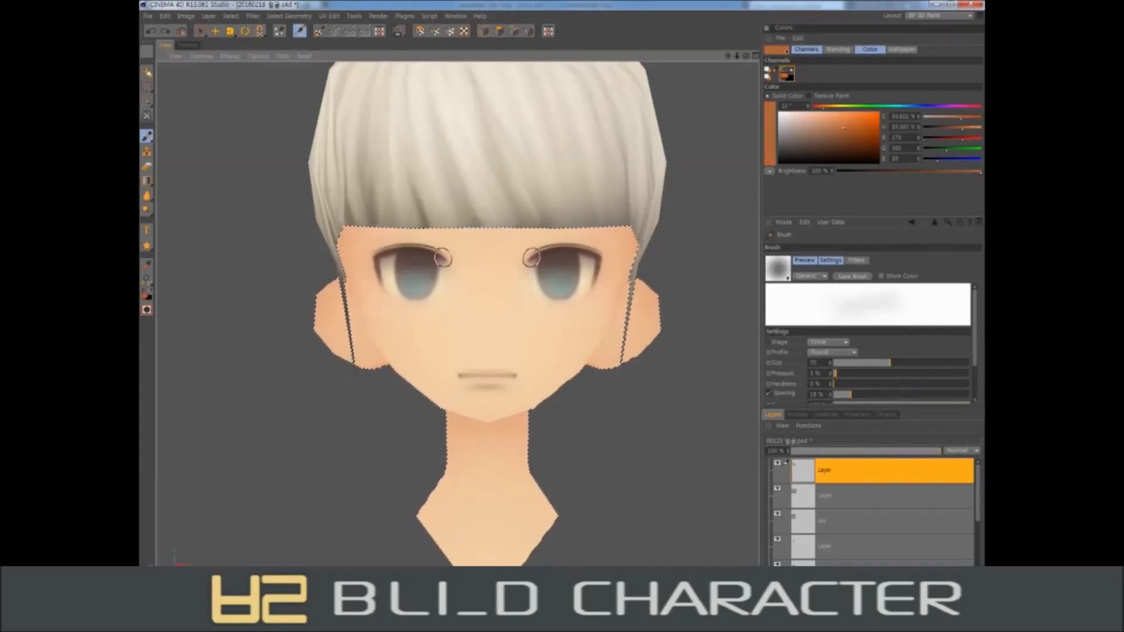
middle_drag(393, 282, 380, 265)
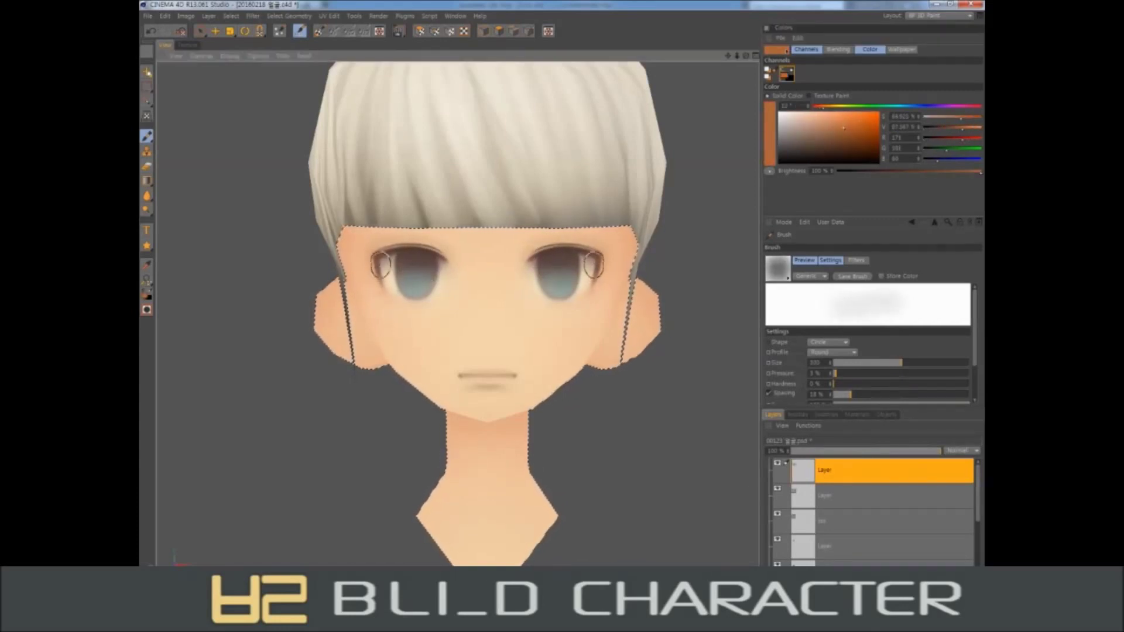
Shade the eyes softly with dark blue, and warm the mouth and surrounding skin with a light orange.
click(909, 106)
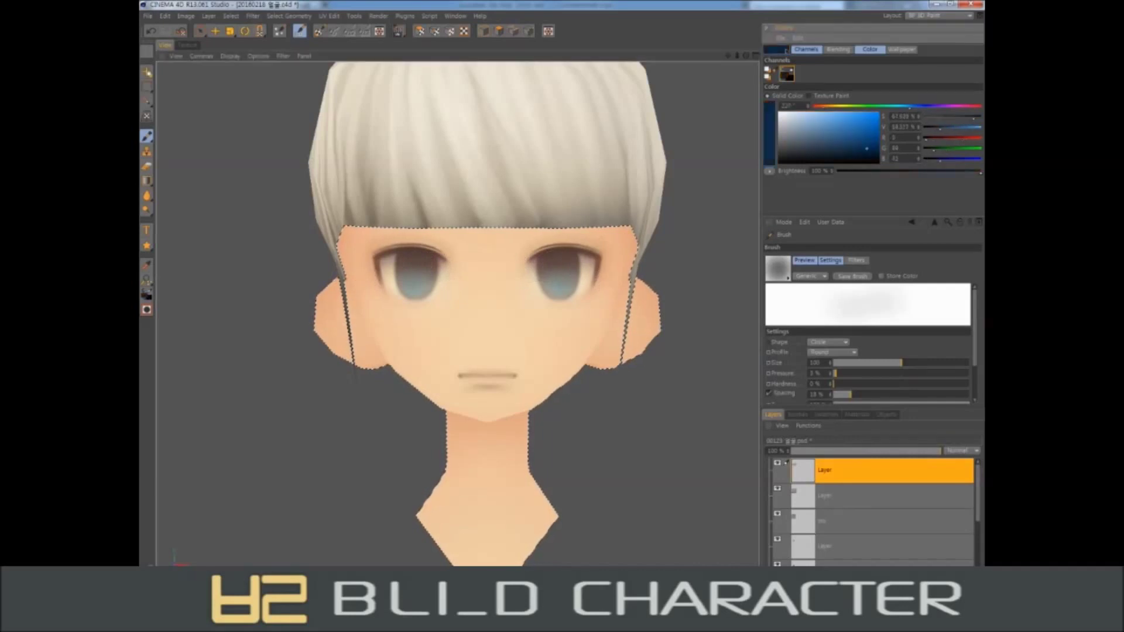
click(866, 148)
mouse_move(469, 257)
middle_down()
mouse_move(385, 251)
mouse_move(443, 356)
mouse_move(439, 376)
mouse_move(491, 374)
middle_up()
click(776, 49)
middle_drag(439, 276, 422, 275)
middle_drag(402, 334, 351, 335)
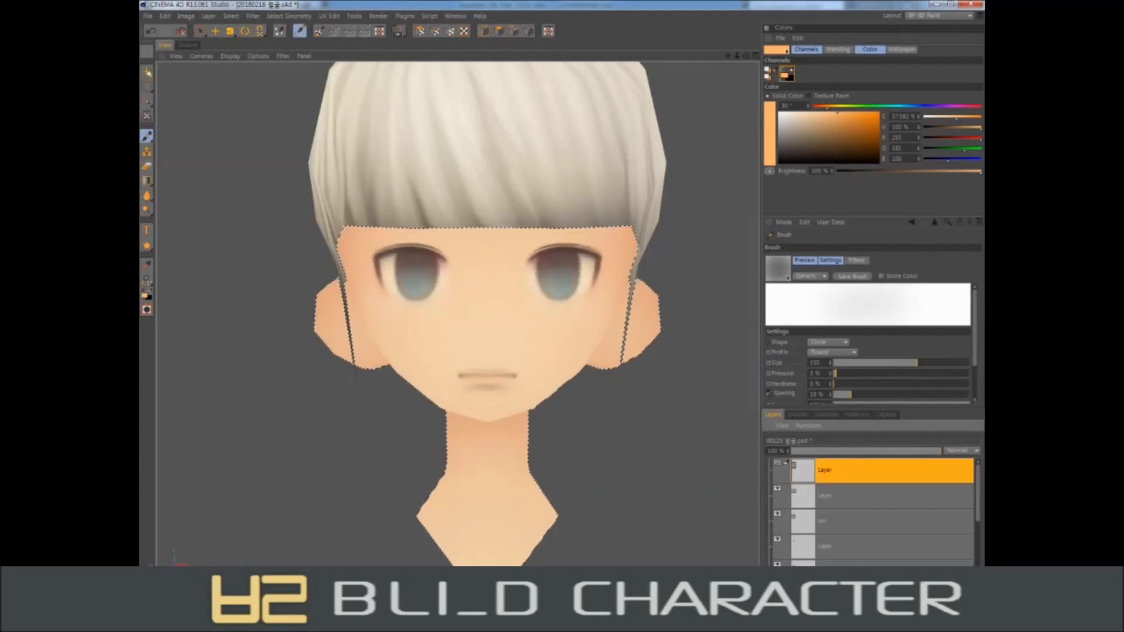
drag(439, 314, 440, 315)
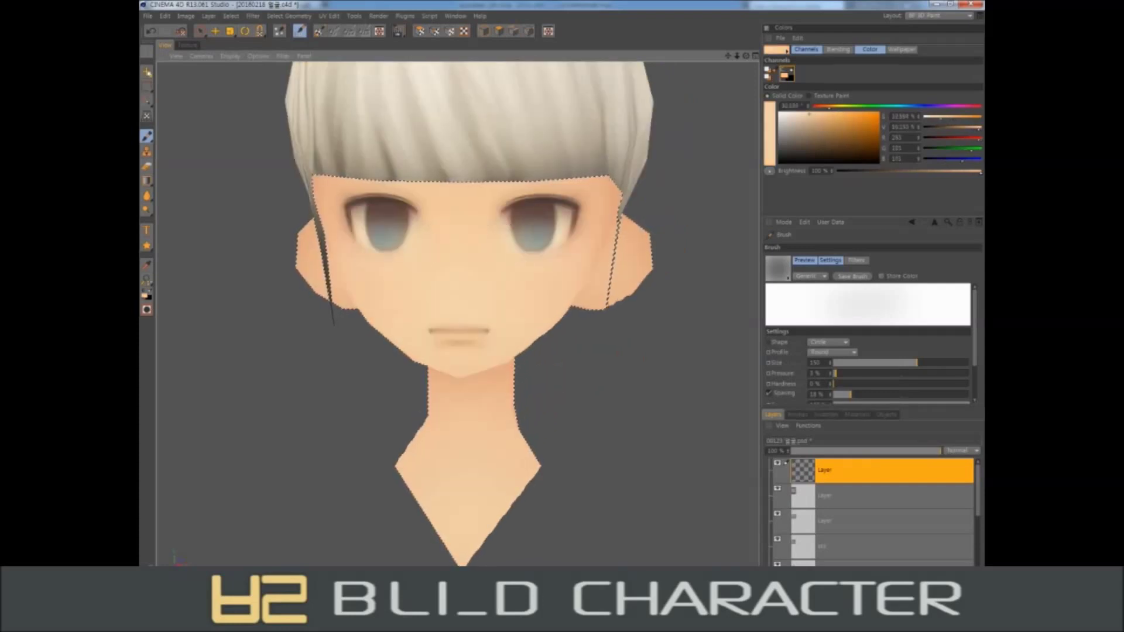
Lighten the cheeks, nose and area between the eyes with a large soft cream brush on the new top layer.
mouse_move(458, 263)
middle_down()
mouse_move(459, 199)
mouse_move(433, 276)
mouse_move(410, 285)
middle_up()
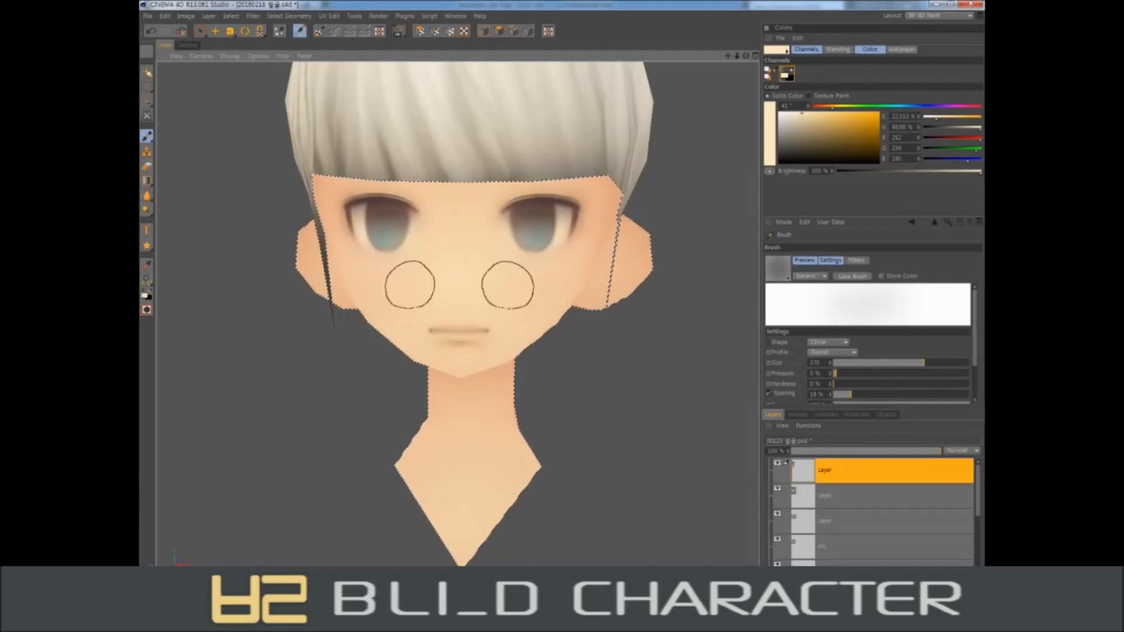
alt+drag(344, 258, 453, 319)
mouse_move(453, 319)
middle_down()
mouse_move(450, 337)
mouse_move(453, 313)
mouse_move(444, 320)
mouse_move(411, 293)
middle_up()
alt+drag(375, 297, 448, 260)
middle_drag(447, 261, 440, 208)
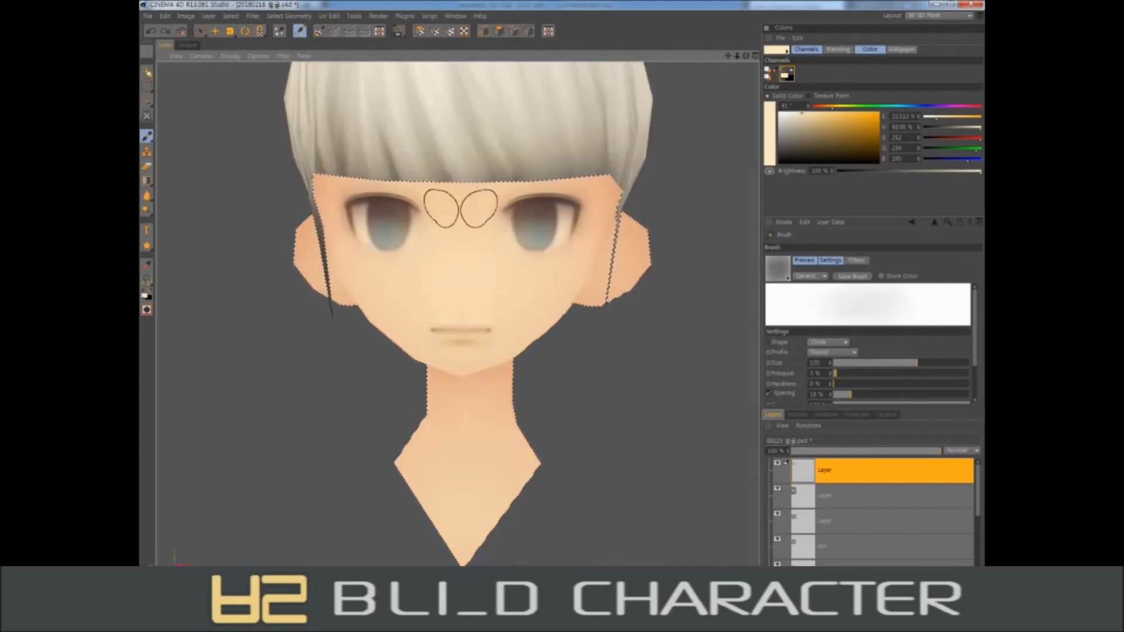
Pick a pink and softly tint the cheeks and the skin and whites around the eyes, checking from several angles.
click(863, 113)
drag(923, 363, 917, 363)
alt+drag(374, 316, 405, 325)
alt+drag(370, 240, 376, 250)
mouse_move(377, 251)
middle_down()
mouse_move(420, 275)
mouse_move(380, 270)
middle_up()
alt+drag(381, 270, 369, 244)
middle_drag(370, 245, 416, 208)
Switch to black and darken the upper irises and lash lines of both eyes with small low-pressure strokes.
key(x)
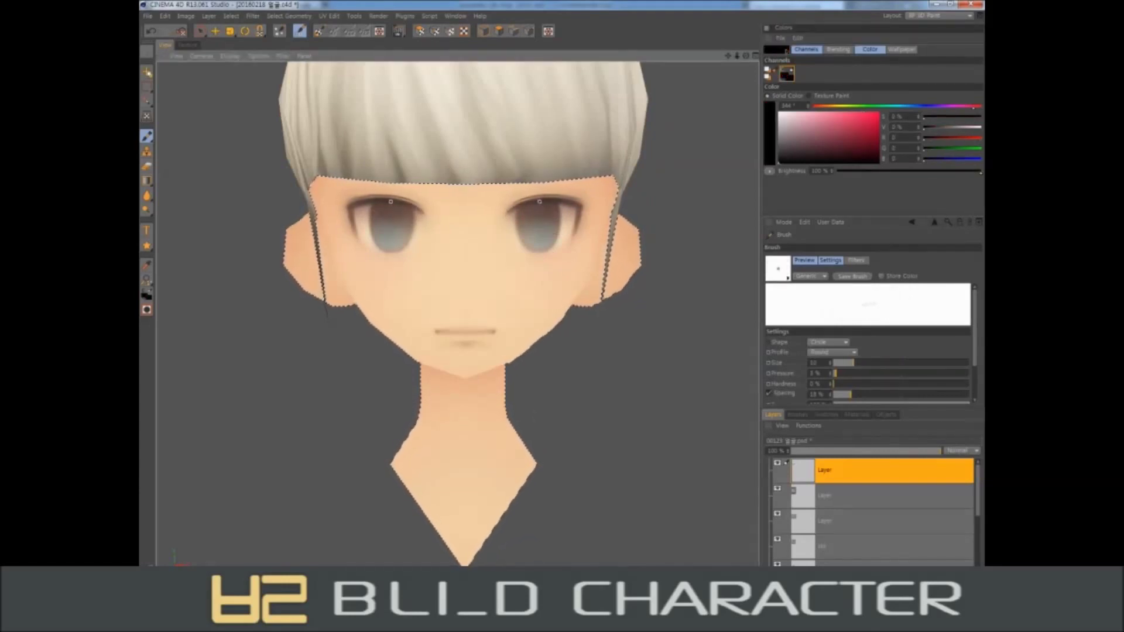
alt+drag(372, 219, 372, 199)
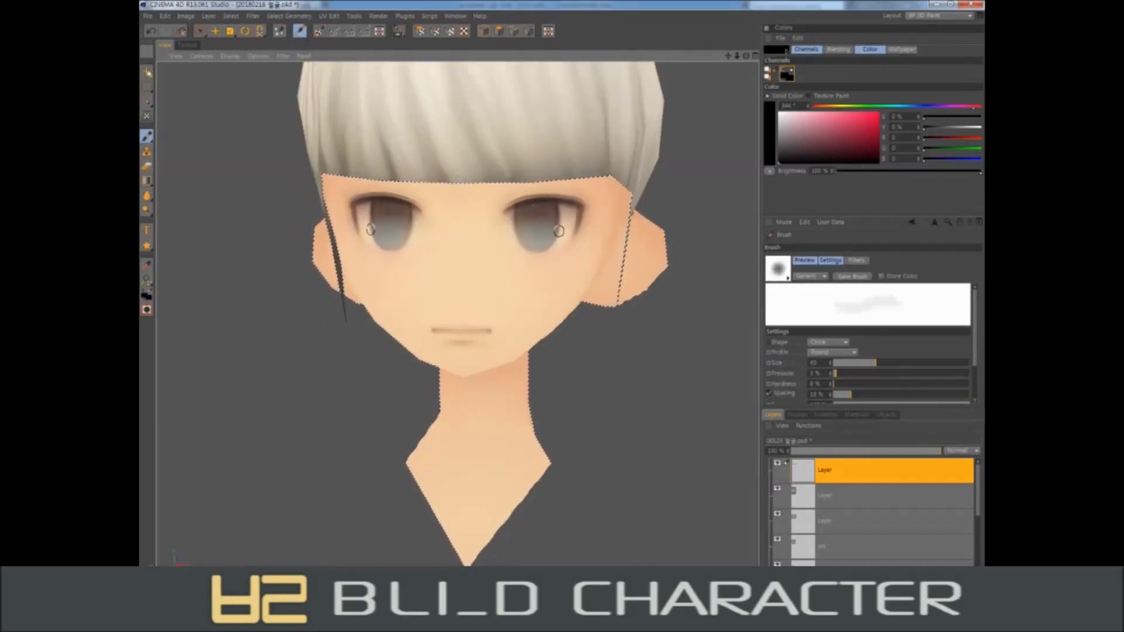
middle_drag(408, 212, 401, 213)
alt+drag(401, 213, 394, 250)
scroll(376, 299, down, 4)
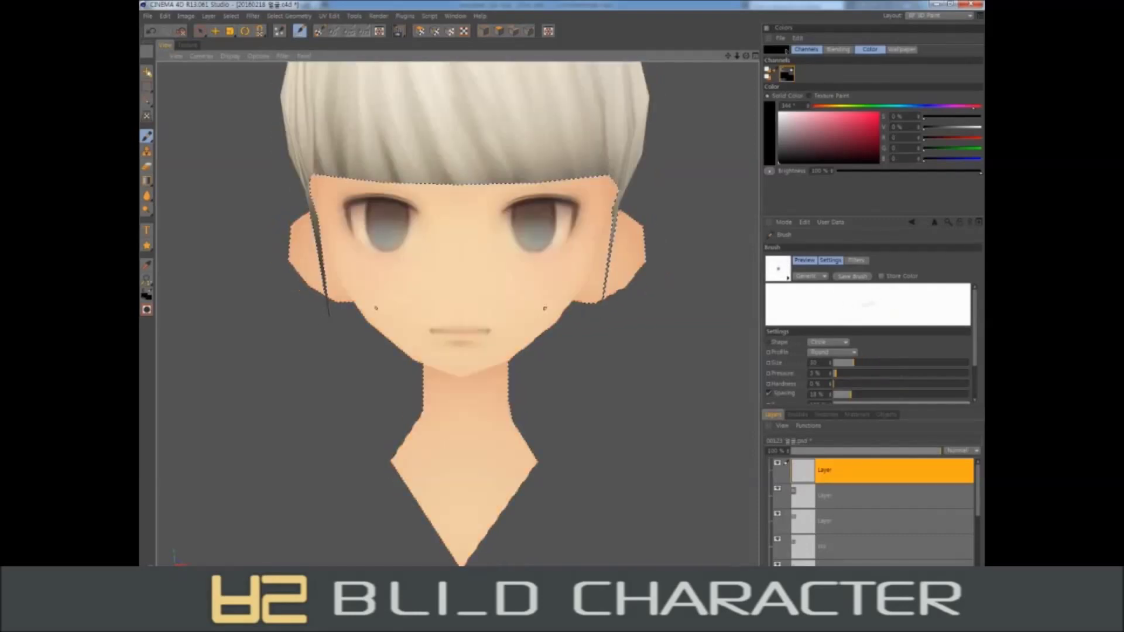
scroll(375, 299, up, 5)
Sharpen the mouth line and its corners in dark maroon with a very fine brush.
middle_drag(375, 299, 369, 299)
click(822, 148)
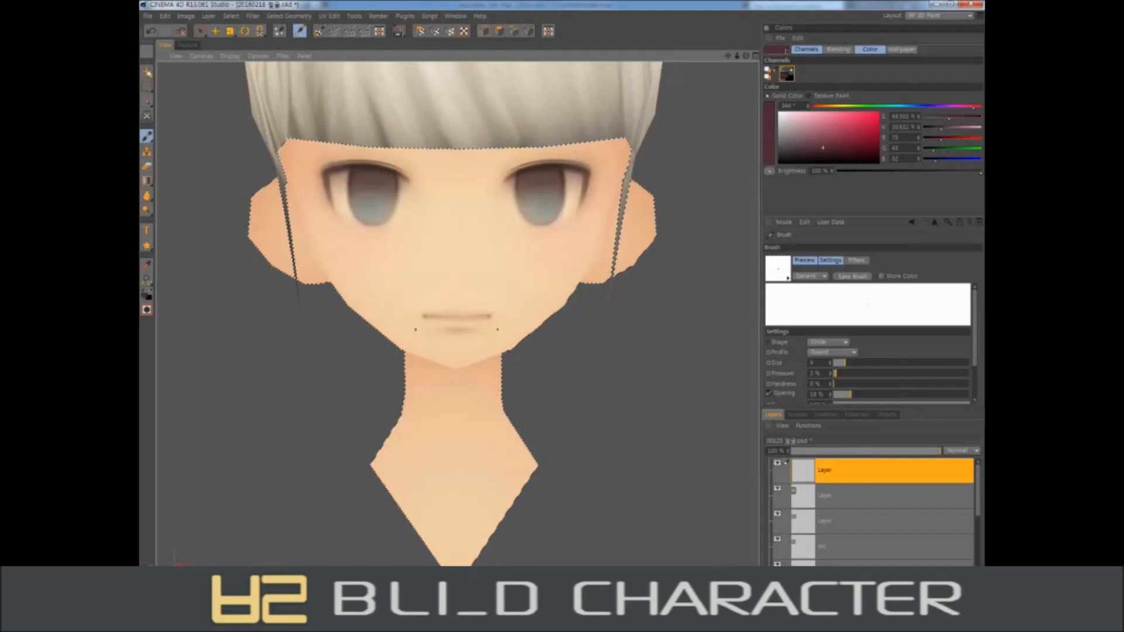
alt+drag(456, 317, 462, 317)
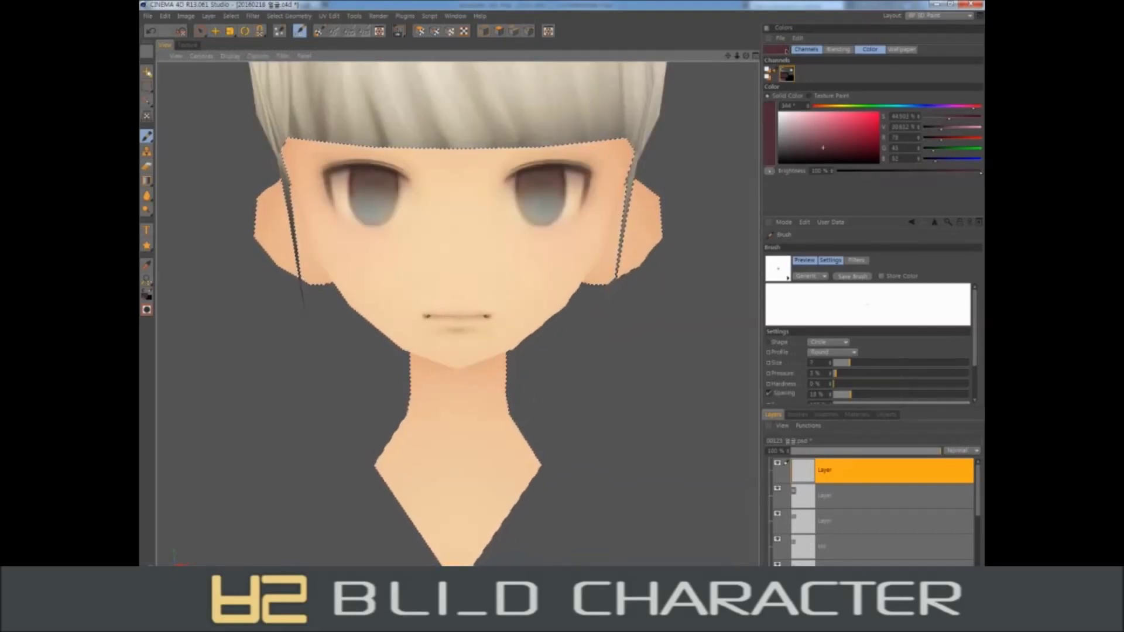
click(840, 139)
middle_drag(448, 314, 457, 314)
Soften the mouth corners and the shadow below the lips with sampled tan and brown skin tones at 3% pressure.
mouse_move(488, 334)
alt+mouse_down()
mouse_move(467, 324)
mouse_move(462, 333)
alt+mouse_up()
ctrl+click(462, 332)
middle_drag(457, 332, 463, 332)
alt+drag(455, 333, 459, 322)
ctrl+click(459, 321)
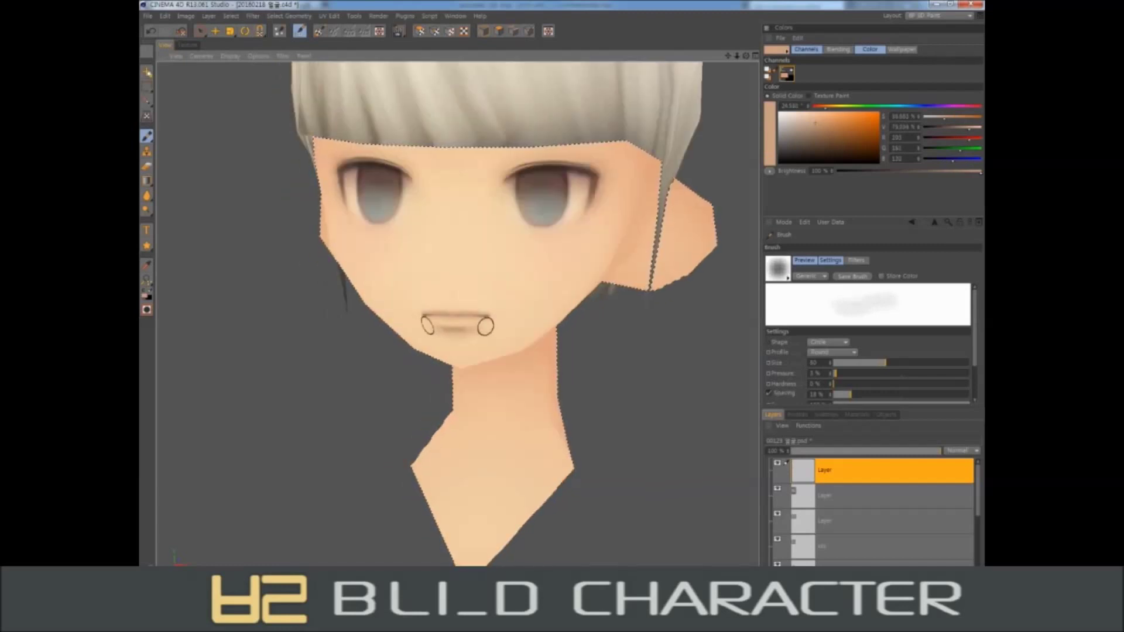
ctrl+click(485, 320)
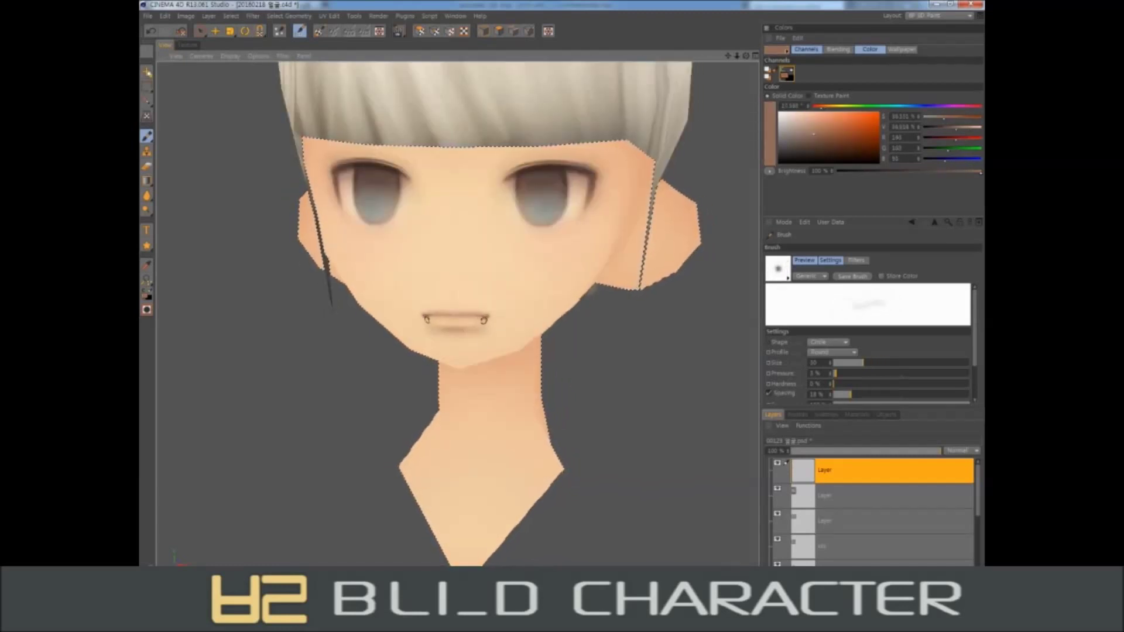
ctrl+click(486, 320)
Blend the skin around the mouth and lower lip with sampled light peach tones and a larger soft brush.
alt+drag(485, 320, 491, 330)
ctrl+click(491, 330)
ctrl+click(490, 330)
ctrl+click(490, 330)
middle_drag(487, 330, 491, 330)
alt+drag(491, 330, 476, 329)
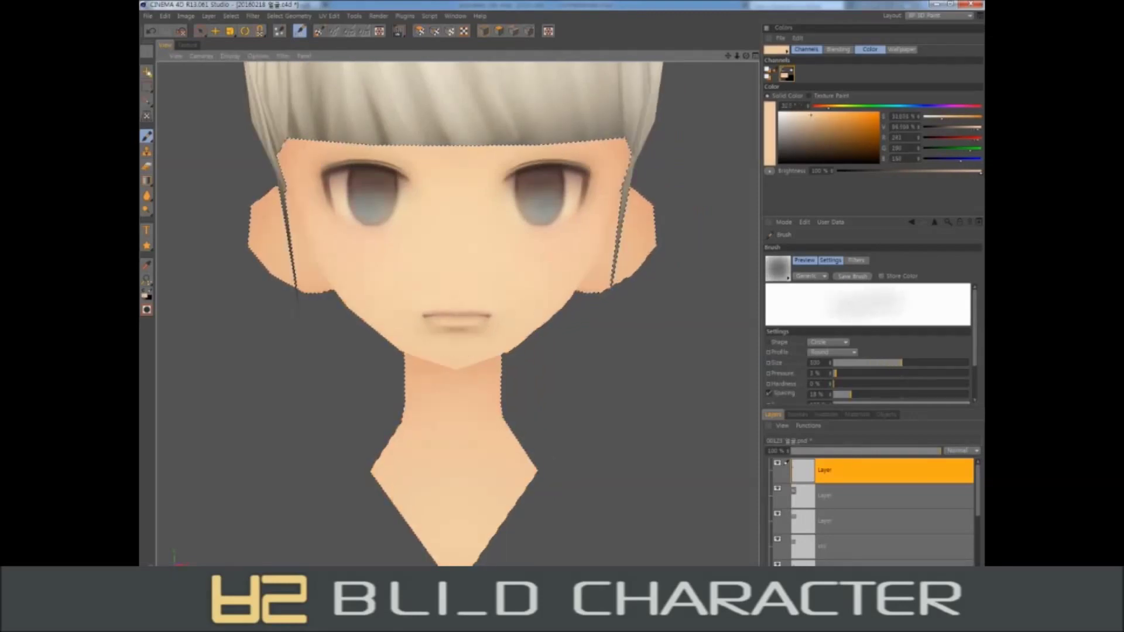
middle_drag(478, 327, 468, 325)
ctrl+click(468, 326)
alt+drag(468, 325, 462, 321)
middle_drag(455, 320, 485, 327)
ctrl+click(485, 327)
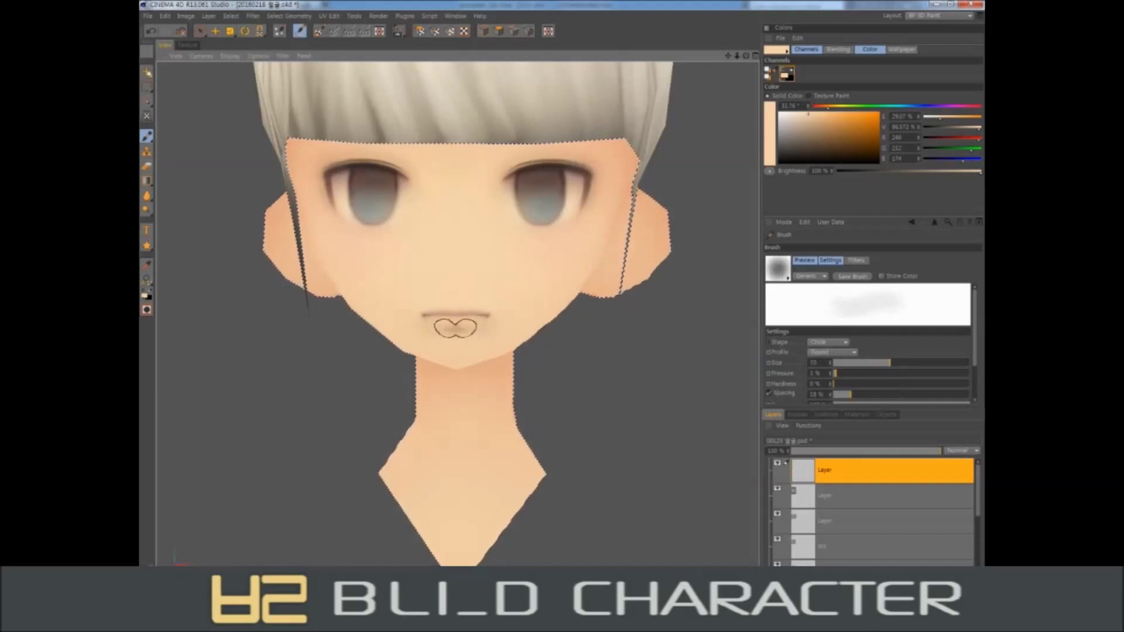
alt+drag(470, 330, 475, 329)
Clean up the lower edges of both eyes with a light skin tone and a very small brush.
mouse_move(475, 329)
middle_down()
mouse_move(508, 318)
mouse_move(557, 265)
middle_up()
alt+drag(556, 266, 571, 245)
mouse_move(571, 246)
middle_down()
mouse_move(582, 225)
mouse_move(540, 231)
middle_up()
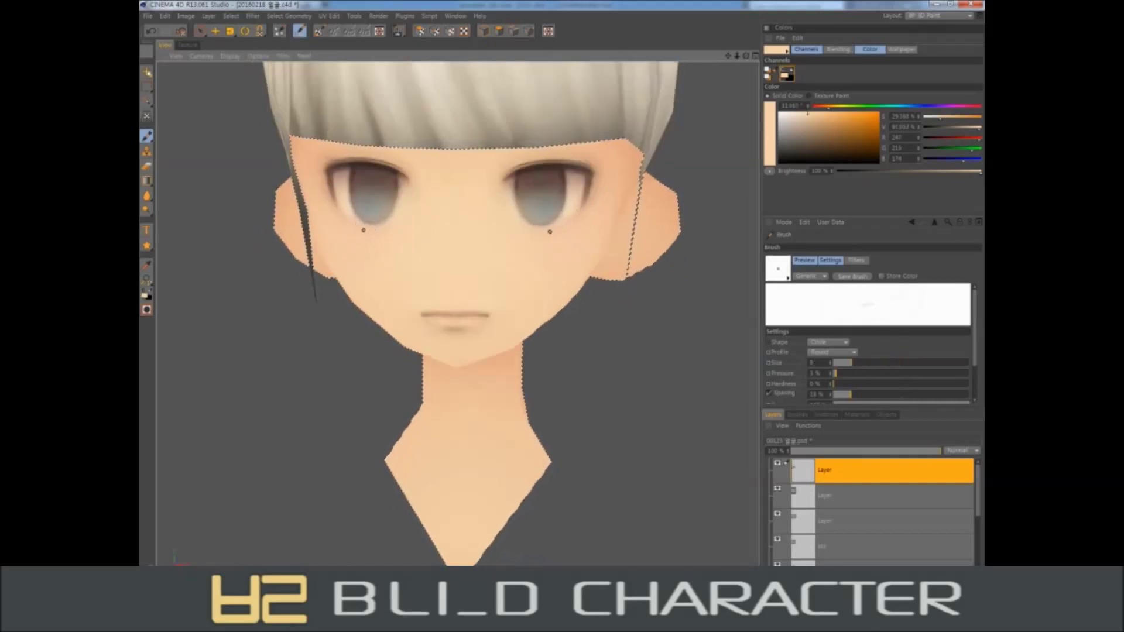
mouse_move(588, 207)
alt+mouse_down()
mouse_move(607, 209)
mouse_move(568, 227)
alt+mouse_up()
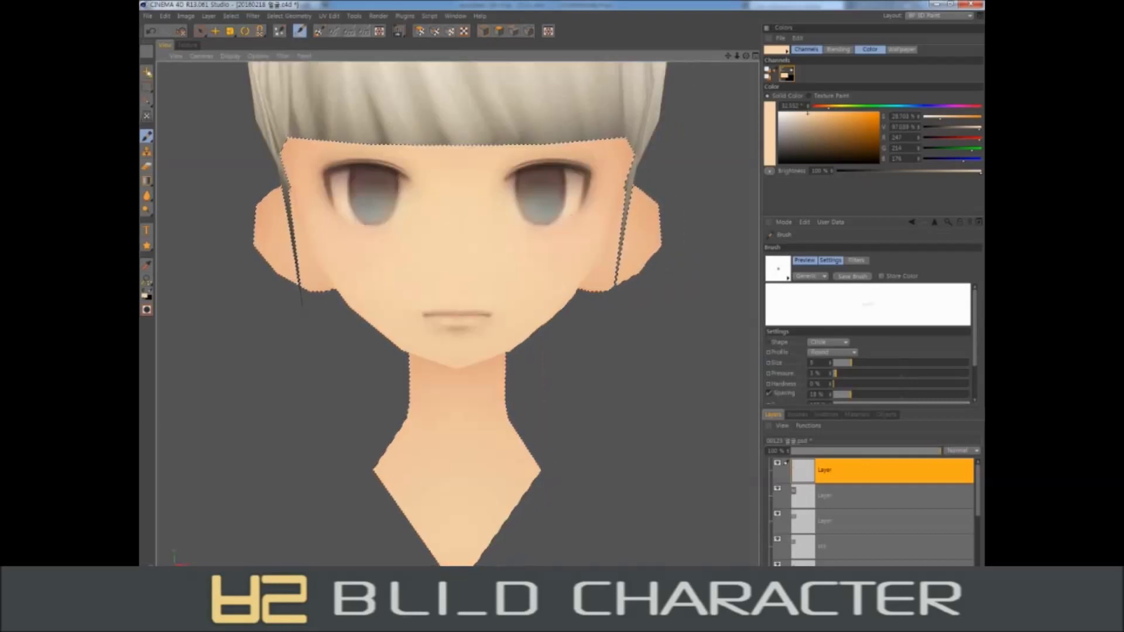
Enlarge the brush and softly tint the cheeks below the eyes and the nose area with pink.
middle_drag(527, 238, 546, 239)
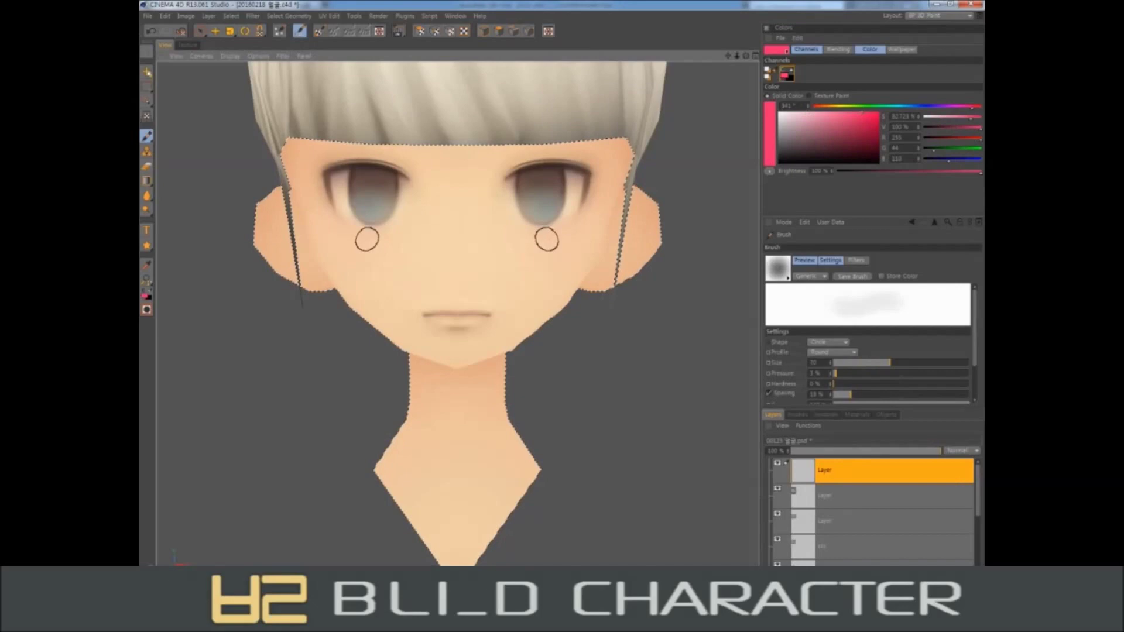
mouse_move(550, 183)
middle_down()
mouse_move(635, 208)
mouse_move(597, 208)
mouse_move(623, 208)
middle_up()
alt+drag(456, 246, 409, 245)
mouse_move(451, 250)
middle_down()
mouse_move(425, 250)
mouse_move(451, 246)
middle_up()
alt+drag(451, 246, 446, 263)
middle_drag(447, 263, 462, 263)
Smooth the skin around the mouth and chin with a sampled peach tone at 2% pressure.
alt+drag(429, 320, 426, 319)
mouse_move(426, 318)
middle_down()
mouse_move(448, 318)
mouse_move(403, 314)
middle_up()
ctrl+click(416, 315)
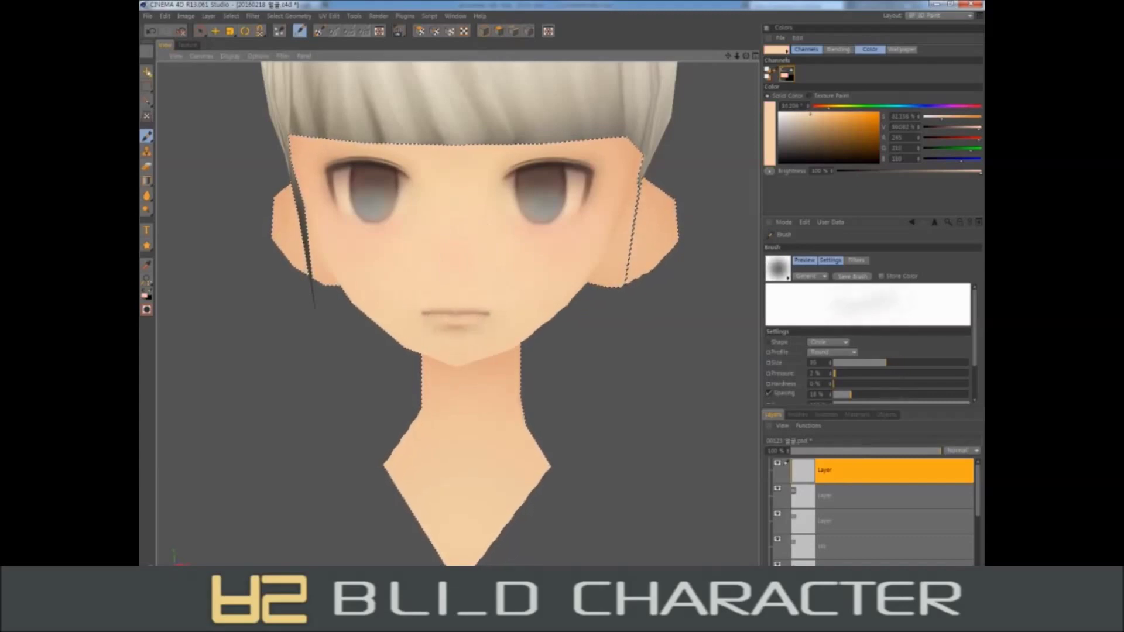
alt+drag(456, 328, 423, 339)
middle_drag(531, 330, 565, 329)
alt+drag(565, 329, 525, 354)
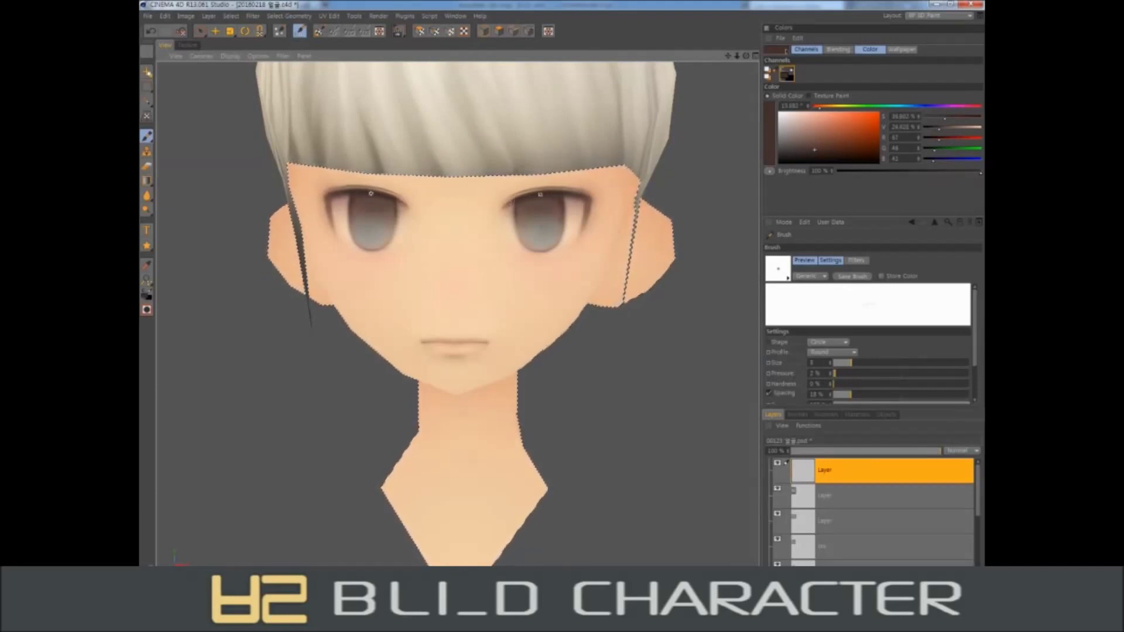
Save the face texture as a layered Photoshop PSD file named 00123 얼굴 0801.
scroll(501, 291, down, 5)
scroll(502, 291, up, 5)
click(808, 426)
mouse_move(819, 458)
click(913, 460)
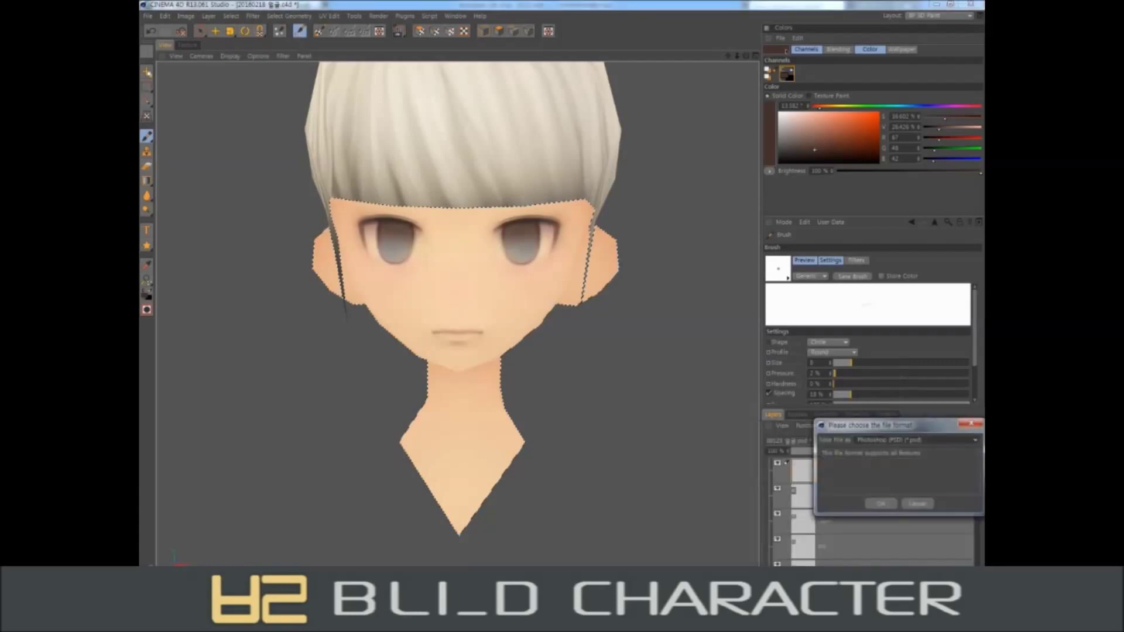
key(Return)
click(247, 240)
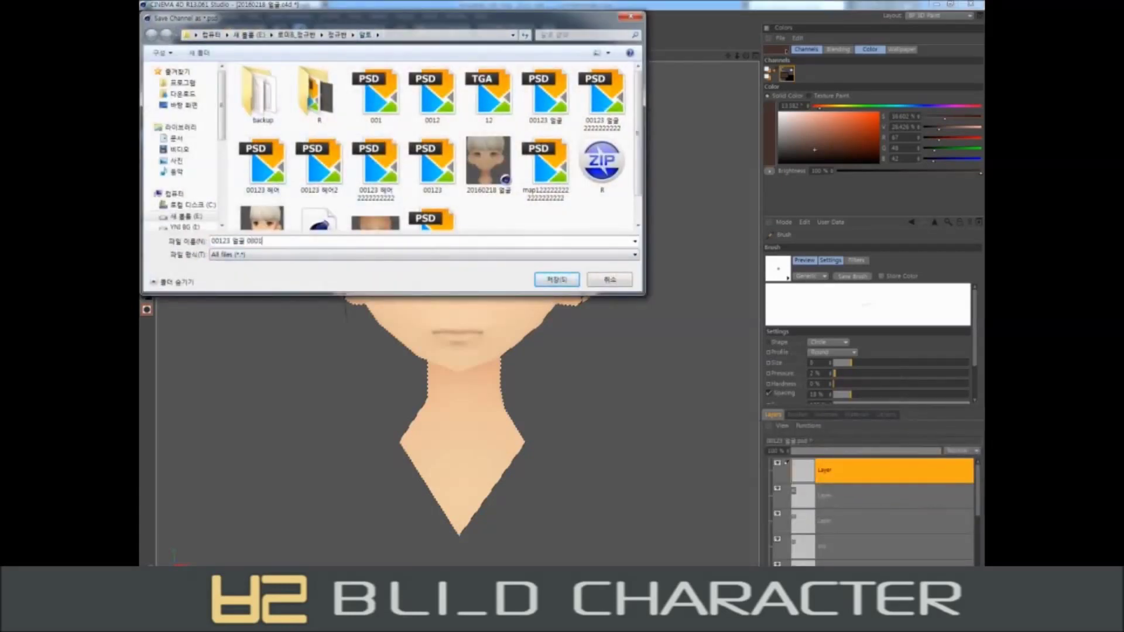
key(Return)
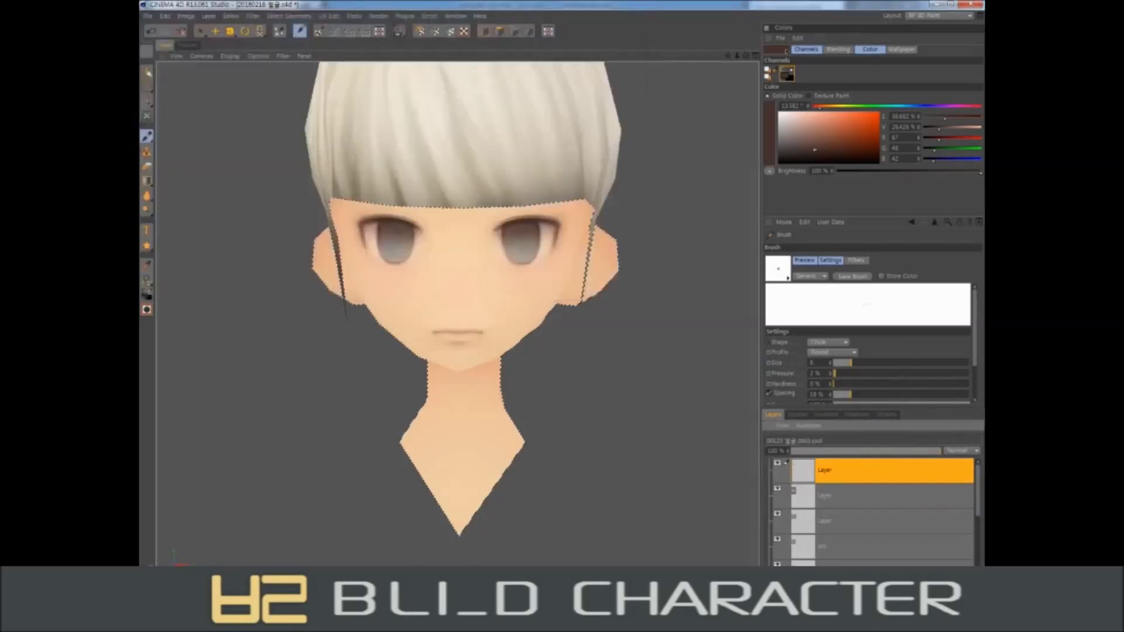
Start saving the scene as a new file and open its file name for editing.
click(148, 16)
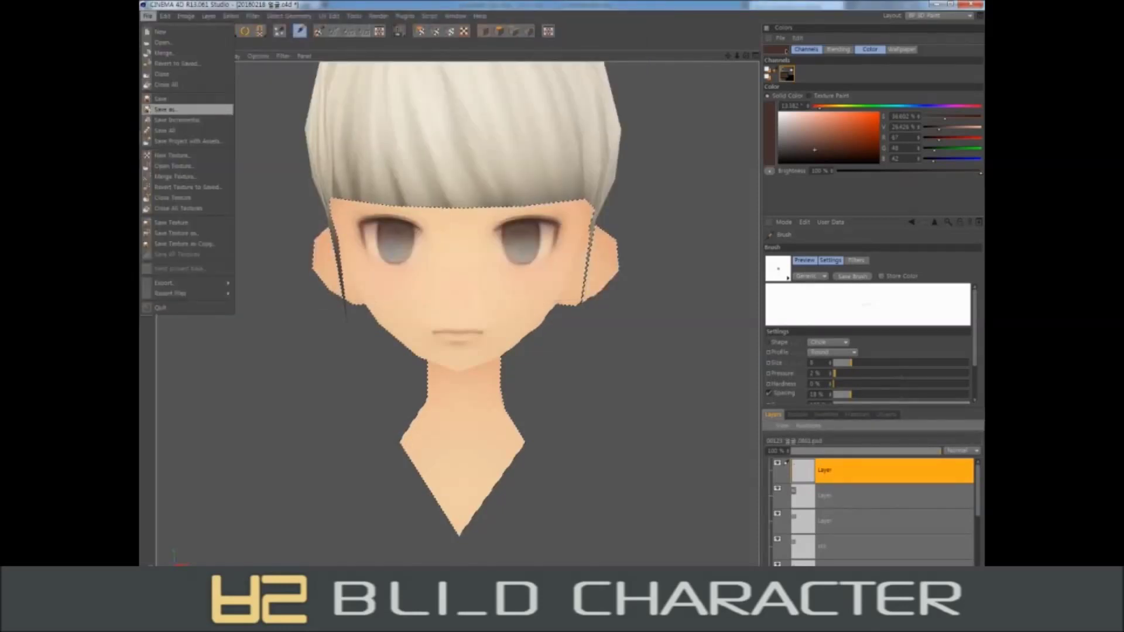
click(176, 110)
click(256, 241)
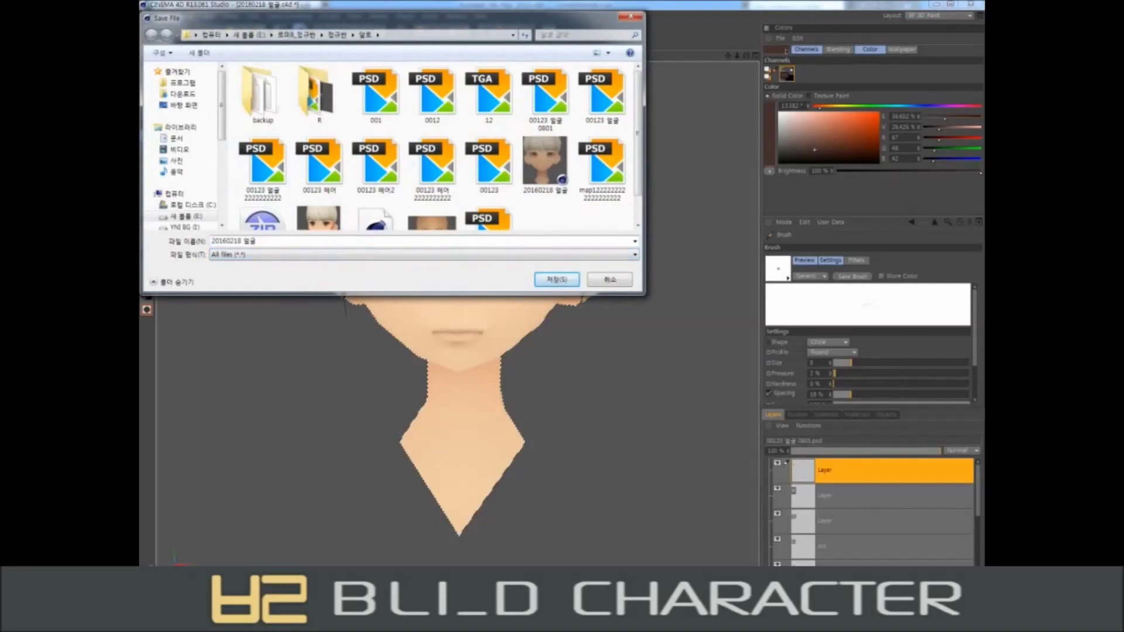